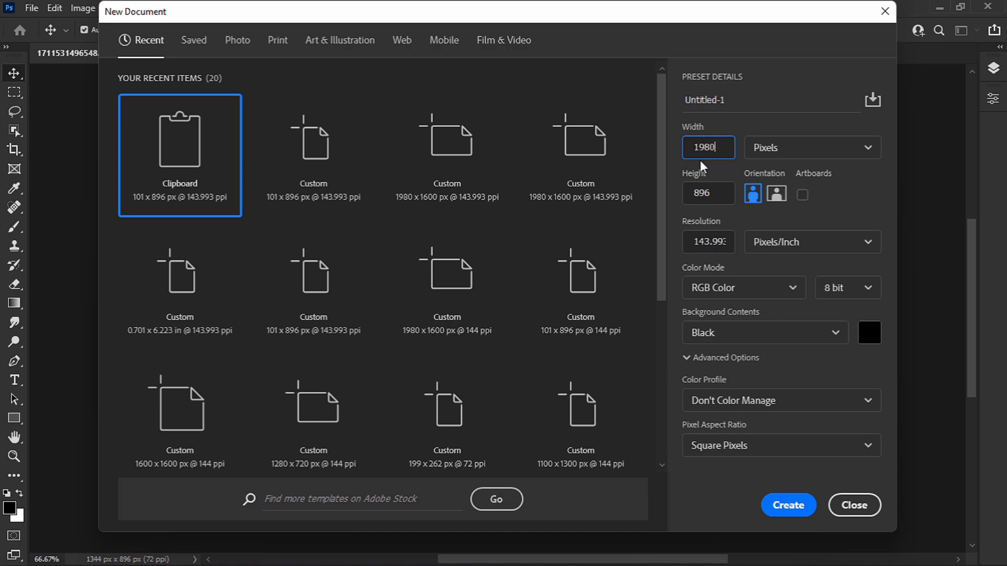
- Create a new document of 1980 × 1600 pixels with a white background
click(695, 193)
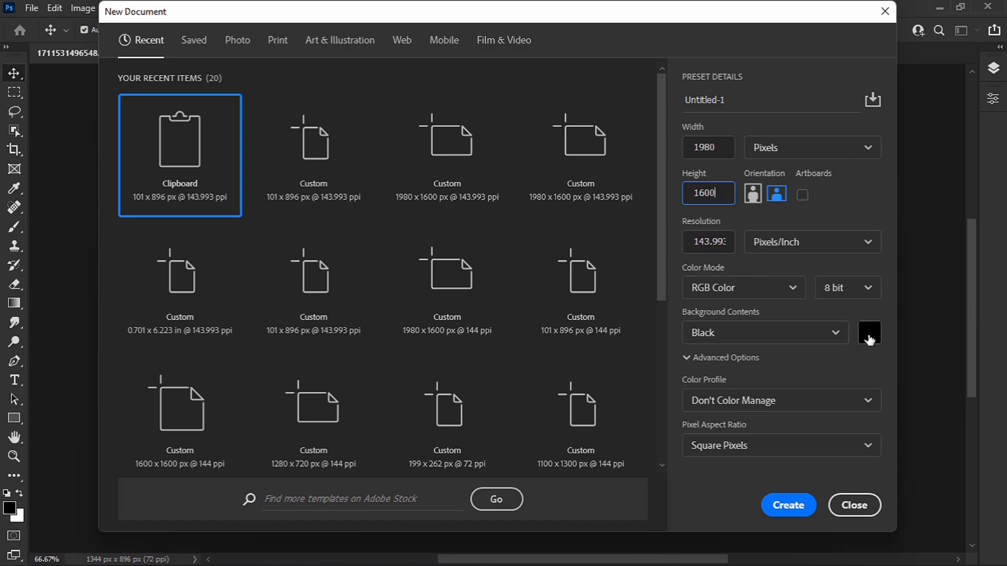
click(869, 333)
drag(574, 174, 542, 141)
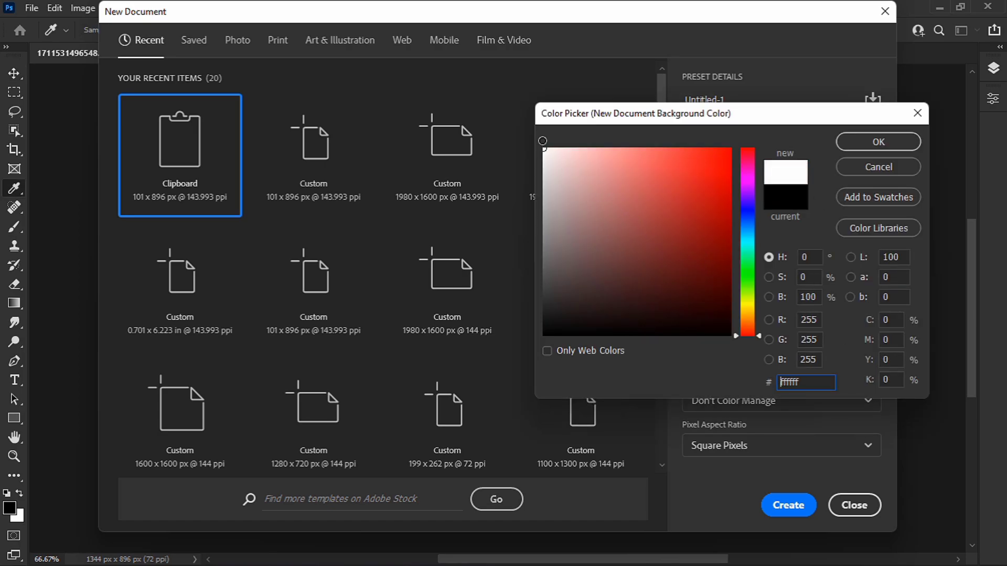
click(860, 145)
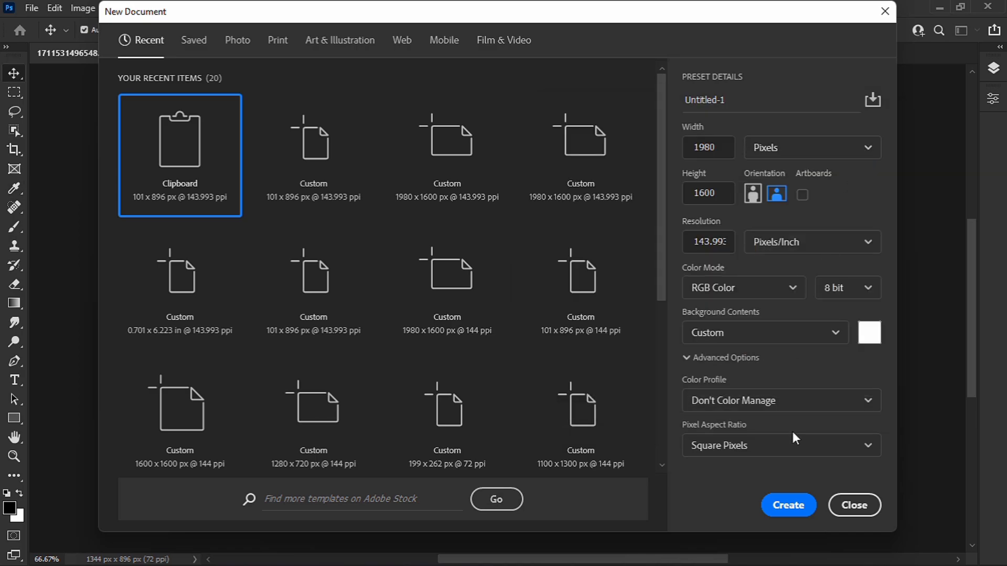
click(793, 502)
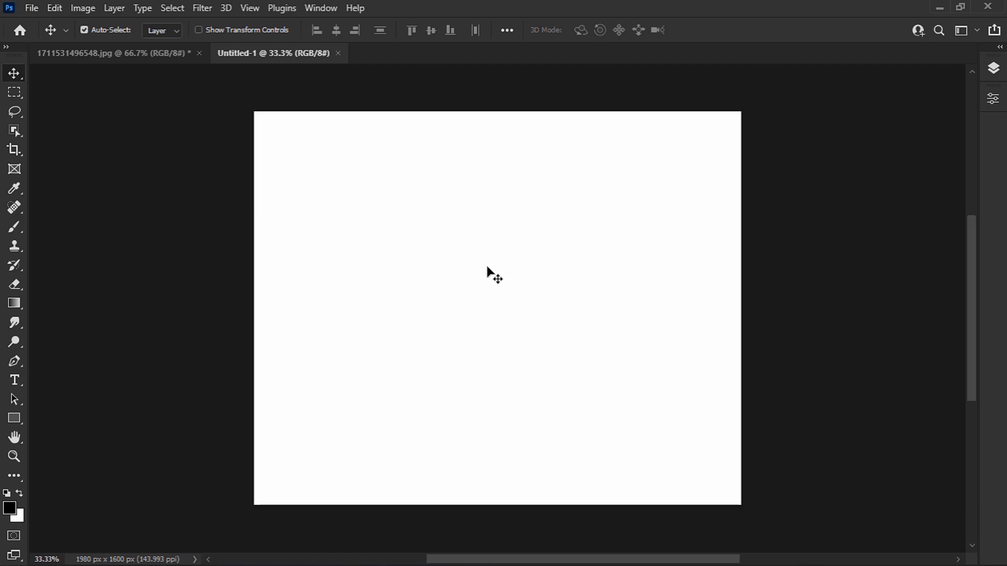
- Add horizontal text reading FOX in the Impact font to the canvas
right_click(15, 383)
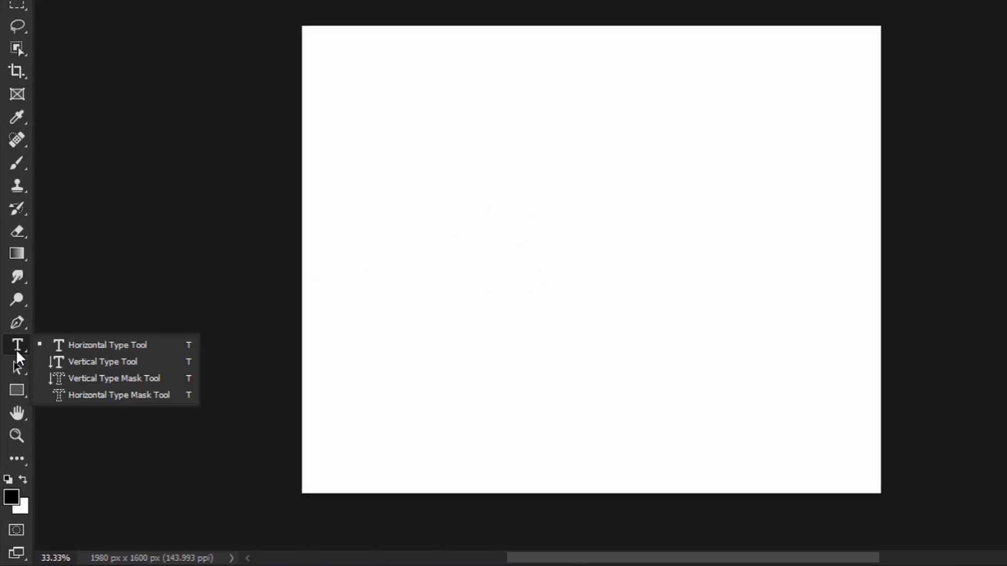
click(105, 348)
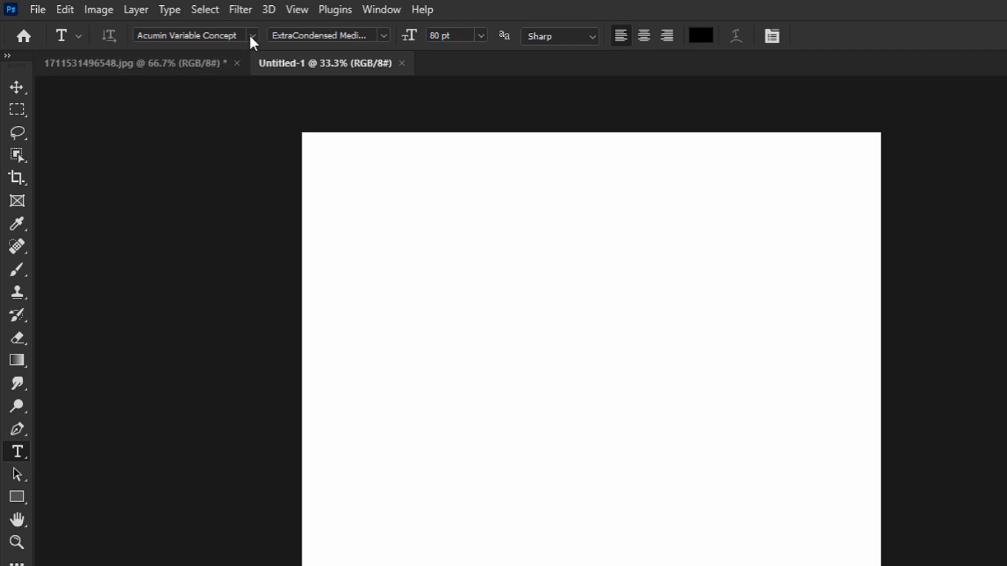
click(250, 36)
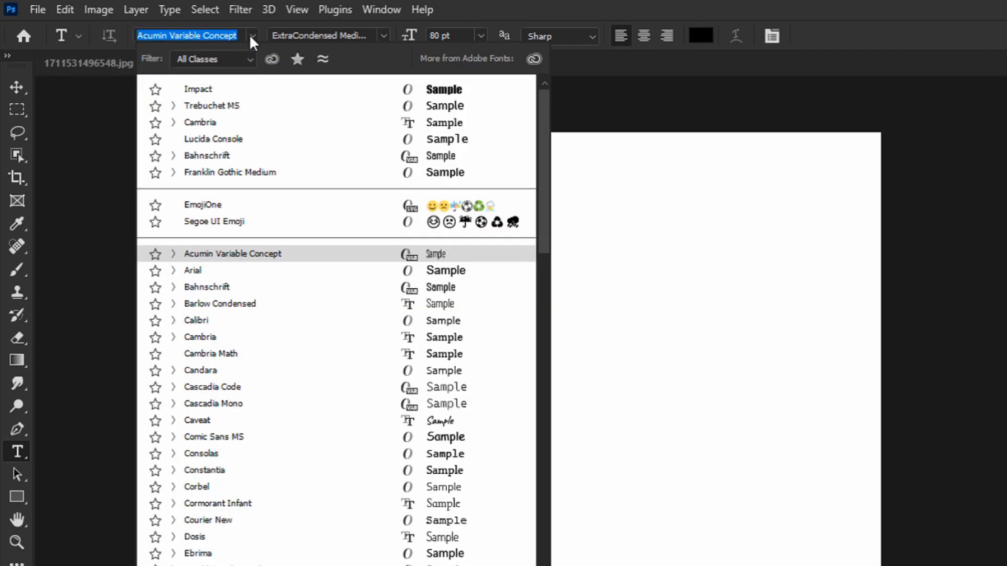
click(275, 89)
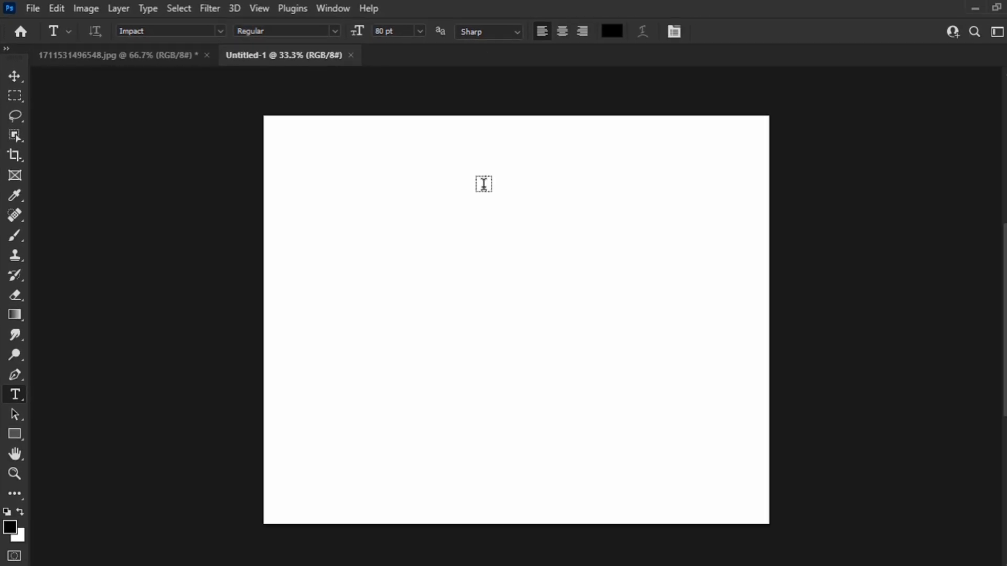
click(397, 287)
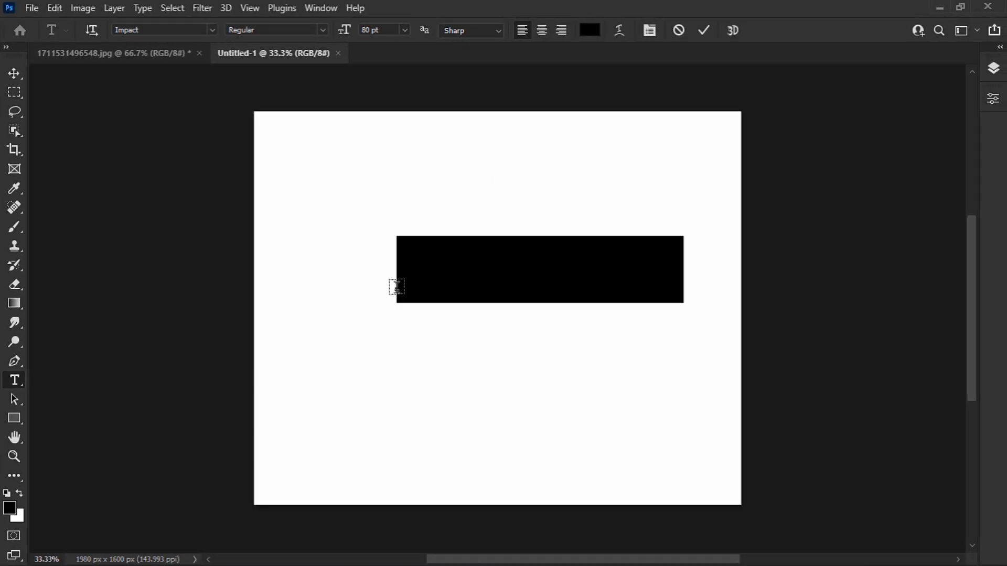
key(BackSpace)
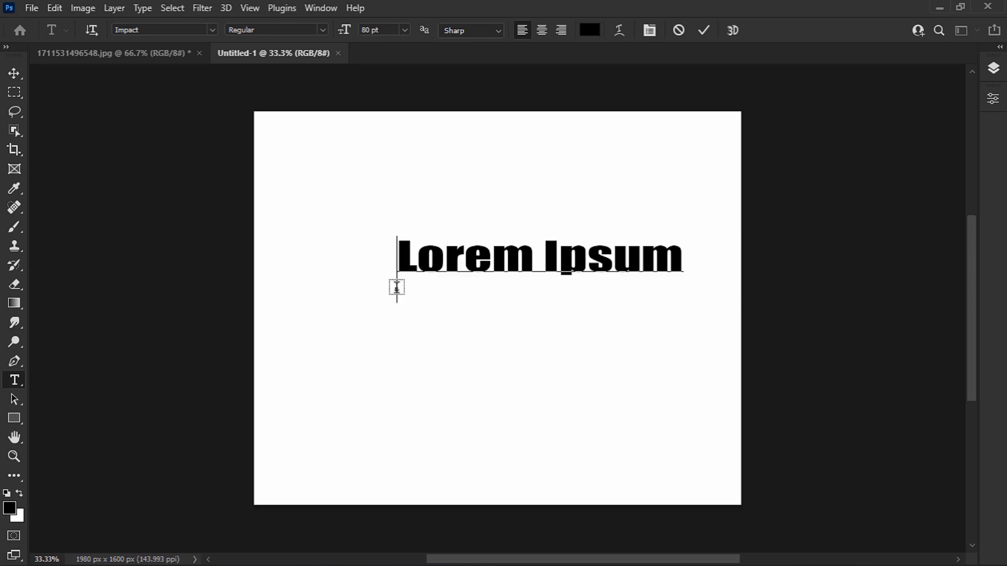
text(FOX)
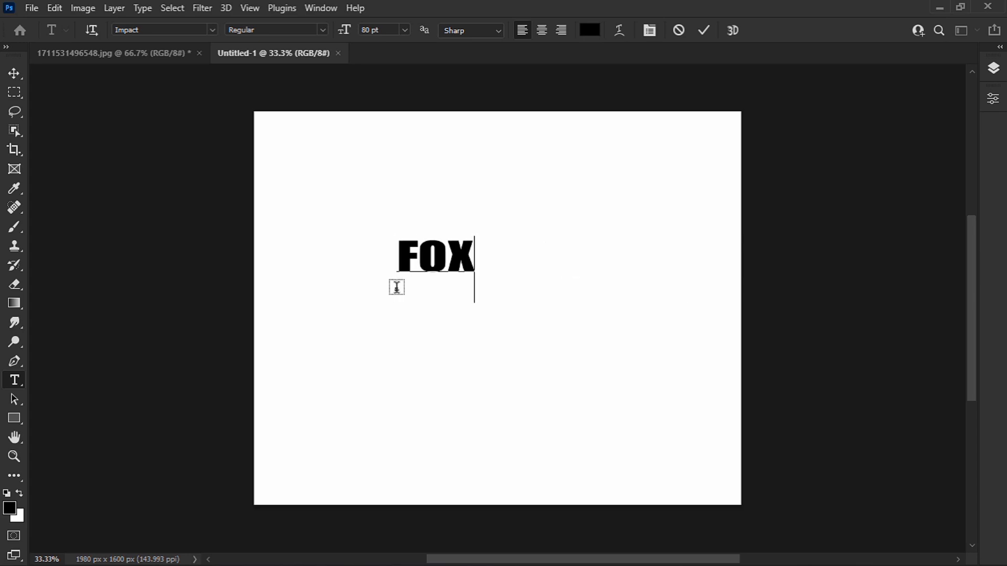
- Enlarge the FOX text to 320 pt and move it to the horizontal middle of the canvas, slightly above centre
drag(471, 257, 403, 252)
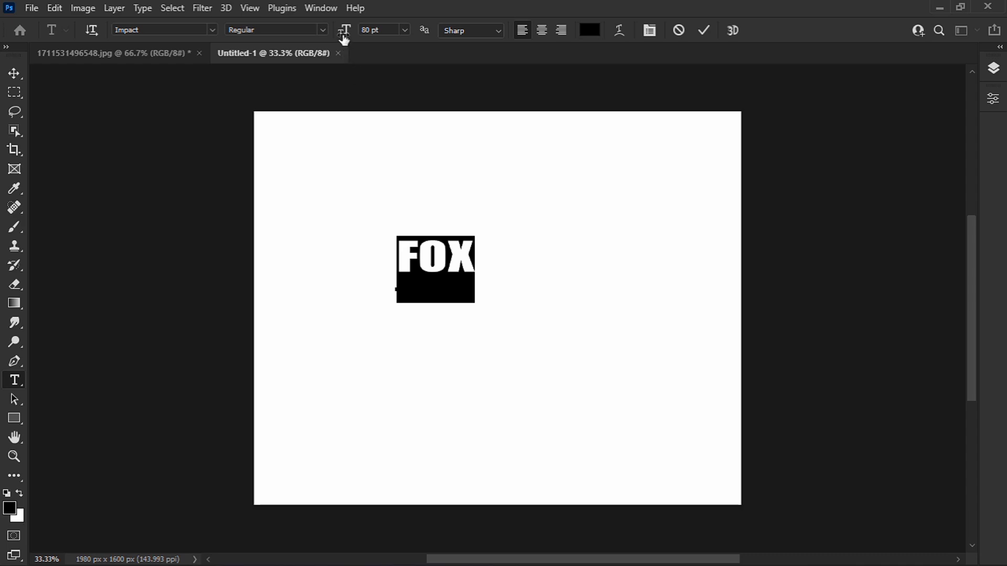
drag(344, 34, 521, 51)
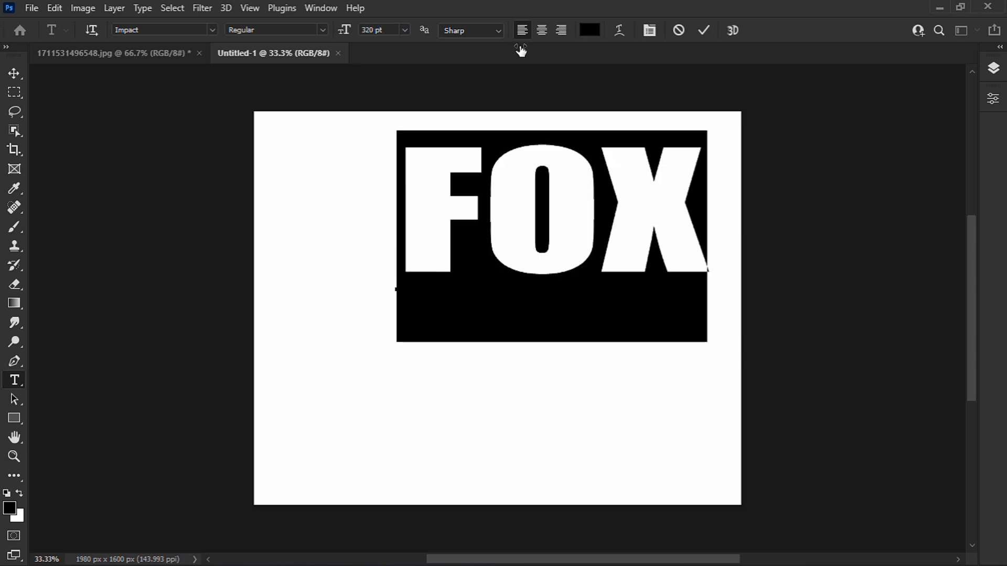
key(Right)
key(ctrl+a)
click(713, 31)
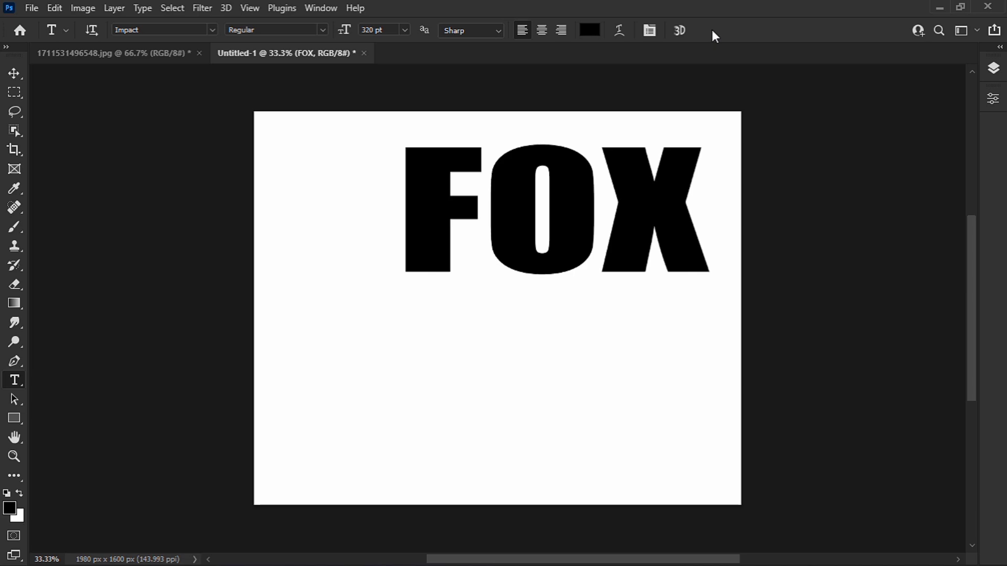
key(v)
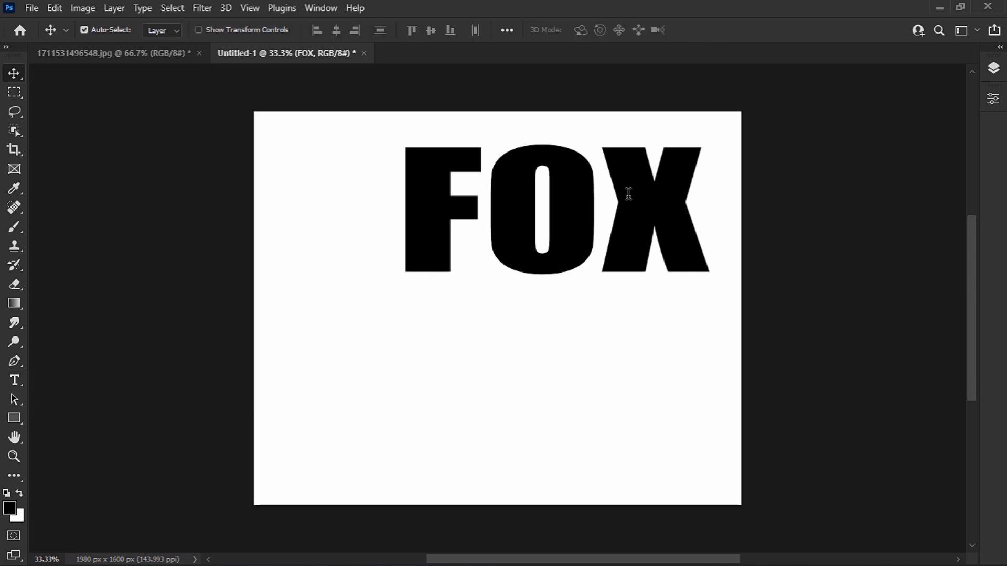
drag(632, 205, 578, 247)
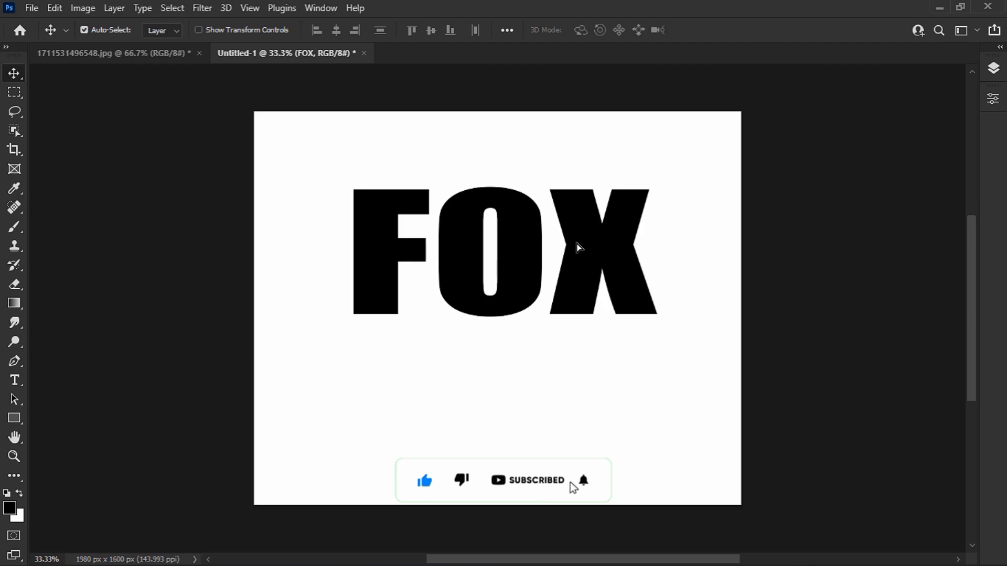
- Copy the fox photo from 1711531496548.jpg into the Untitled-1 document, placing it over the FOX text
click(175, 62)
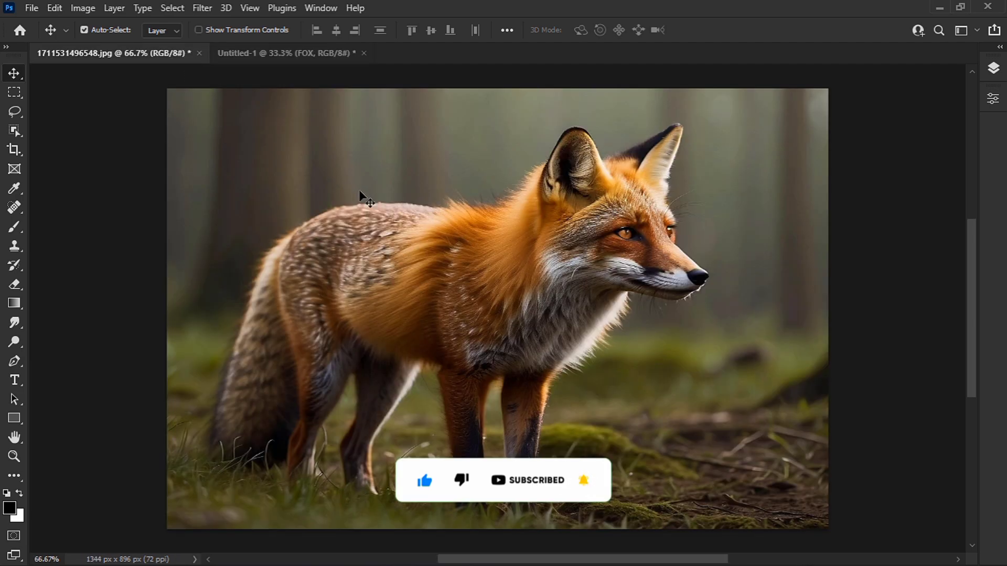
drag(404, 257, 379, 119)
drag(481, 270, 480, 269)
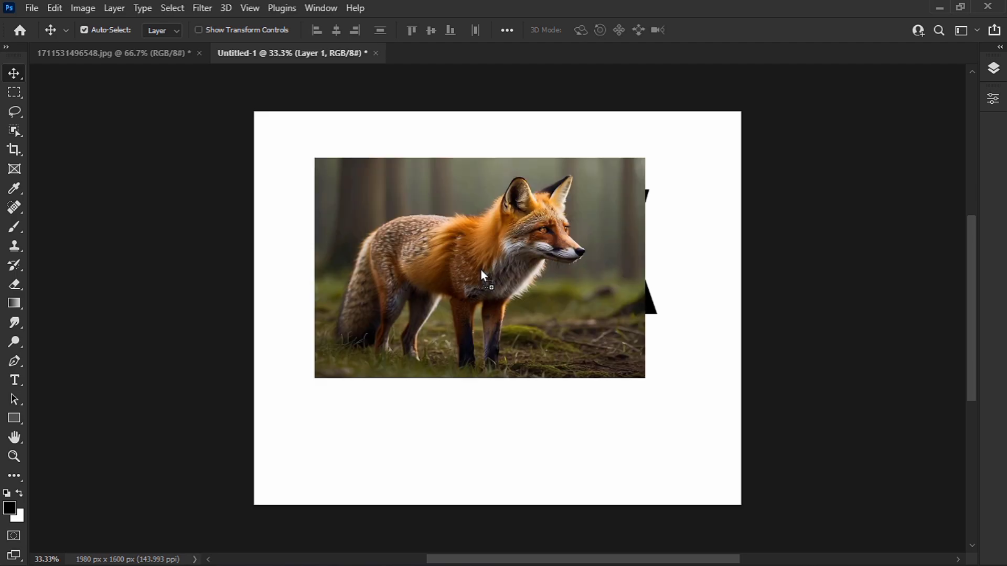
- Lower the fox photo layer's opacity to 66%
click(994, 69)
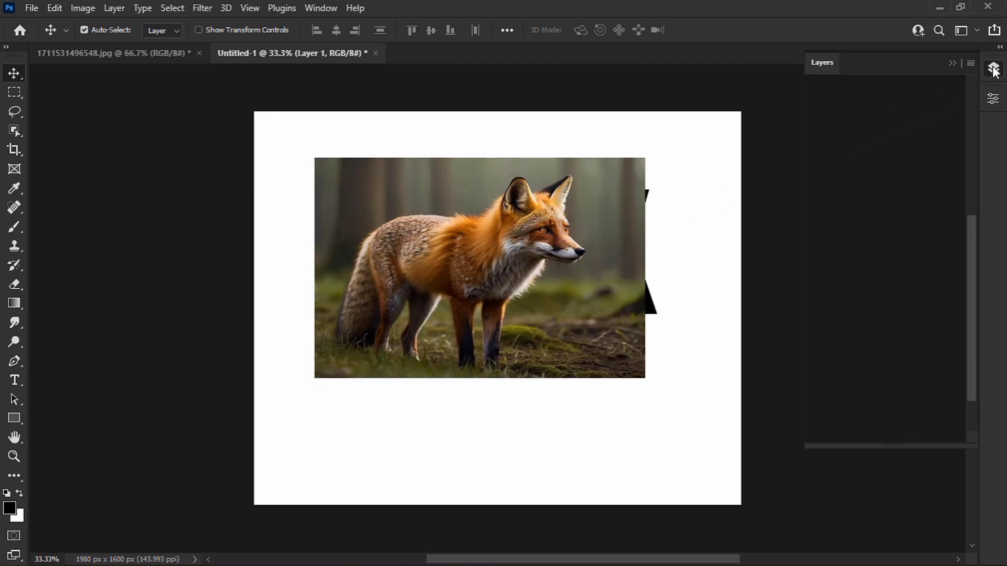
click(968, 109)
drag(967, 124, 946, 128)
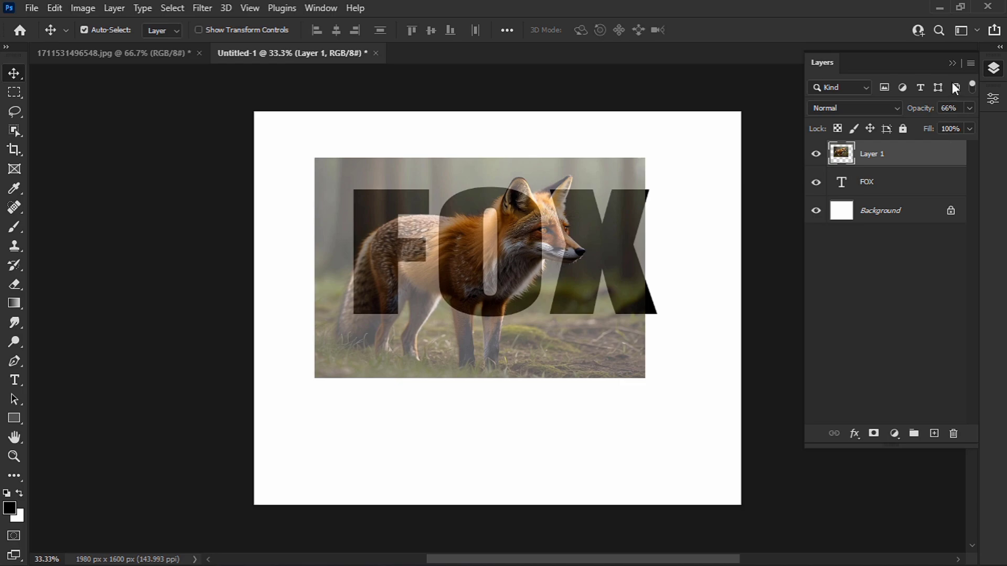
click(953, 63)
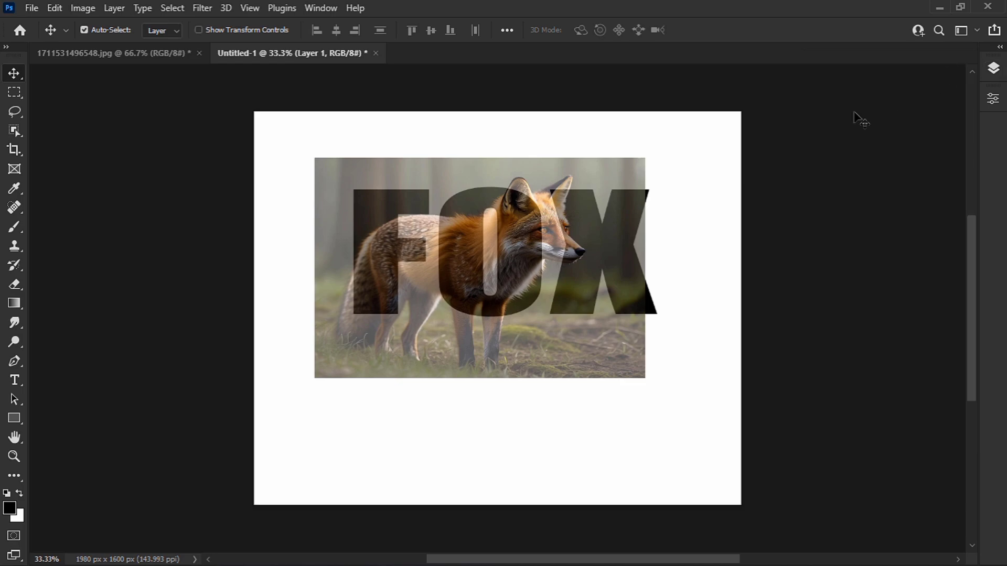
- Flip the fox photo horizontally, enlarge it slightly and shift it to the canvas's left edge over the text
key(ctrl+t)
right_click(502, 236)
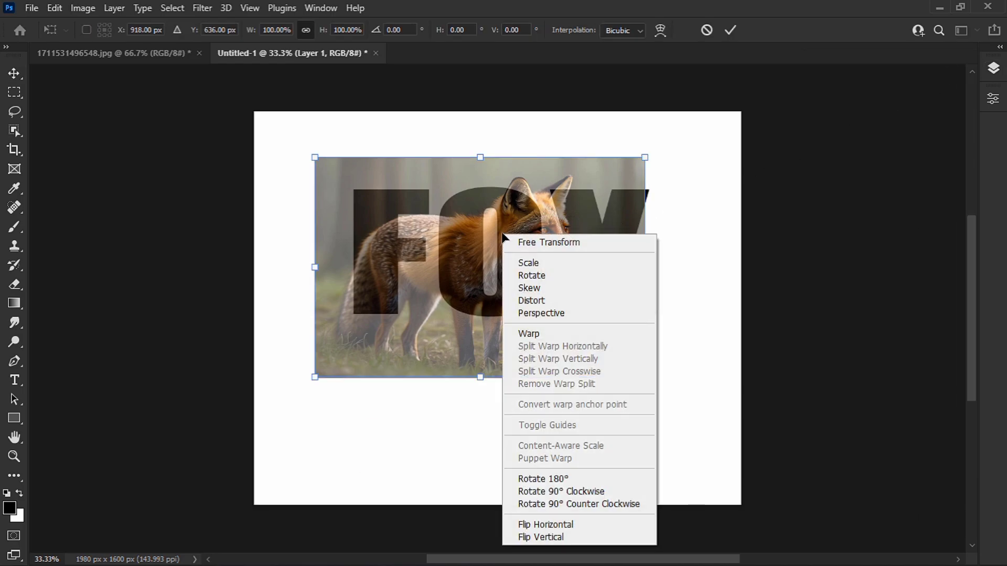
click(548, 525)
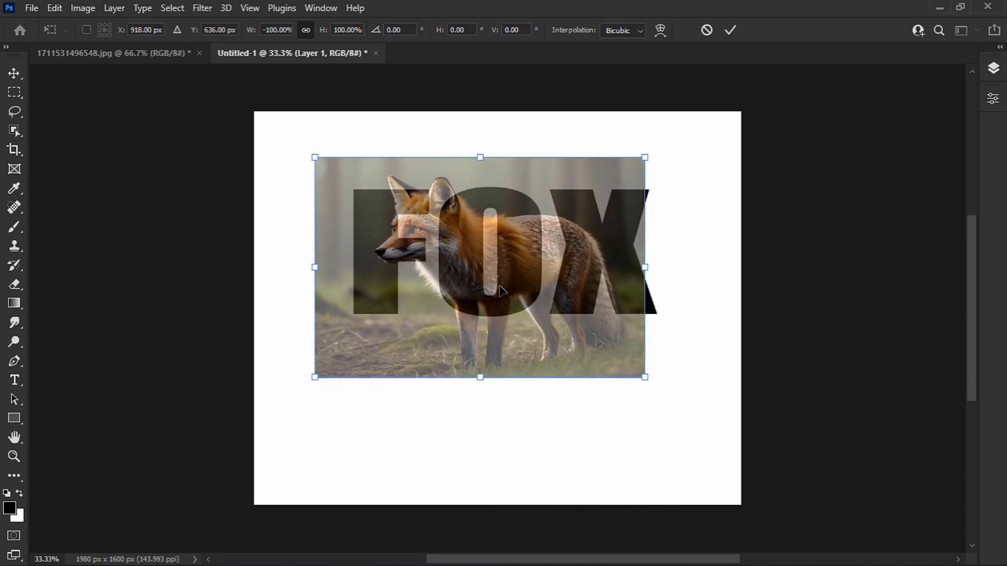
drag(502, 290, 441, 287)
mouse_move(584, 265)
mouse_down()
mouse_move(616, 265)
mouse_move(550, 260)
mouse_move(643, 261)
mouse_move(587, 269)
mouse_up()
key(Return)
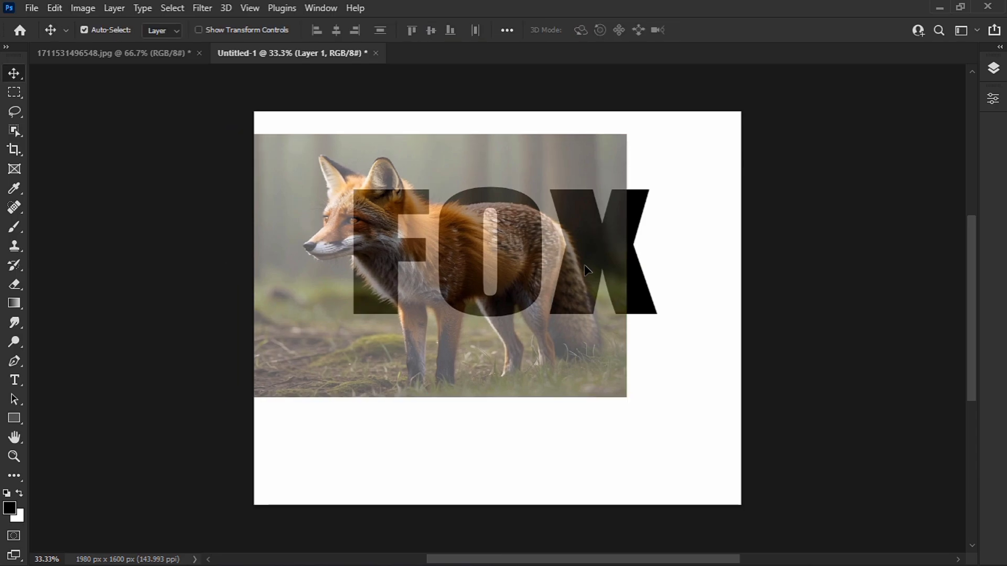
- Set the fox photo layer's opacity to 100%
click(994, 72)
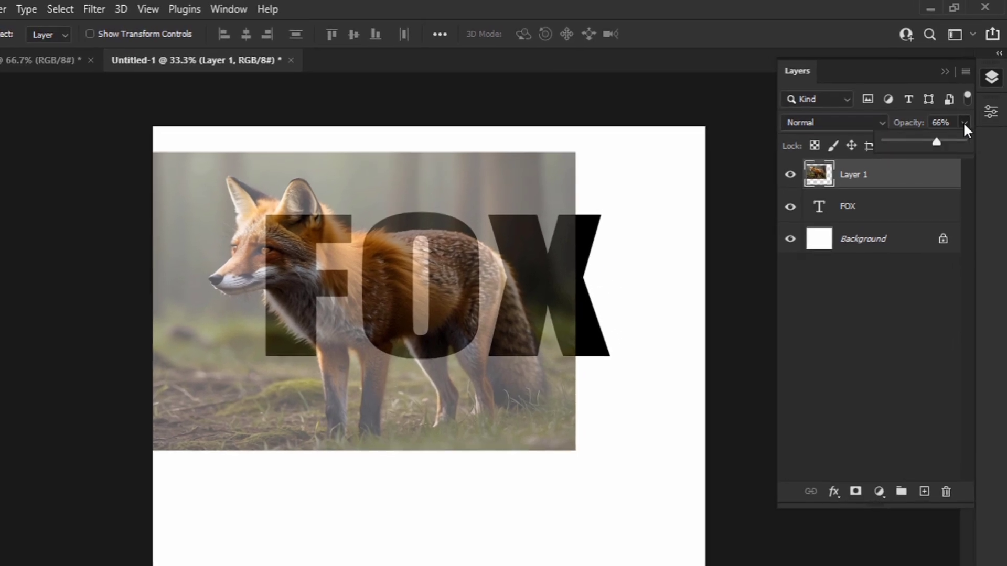
click(970, 108)
drag(961, 142, 968, 142)
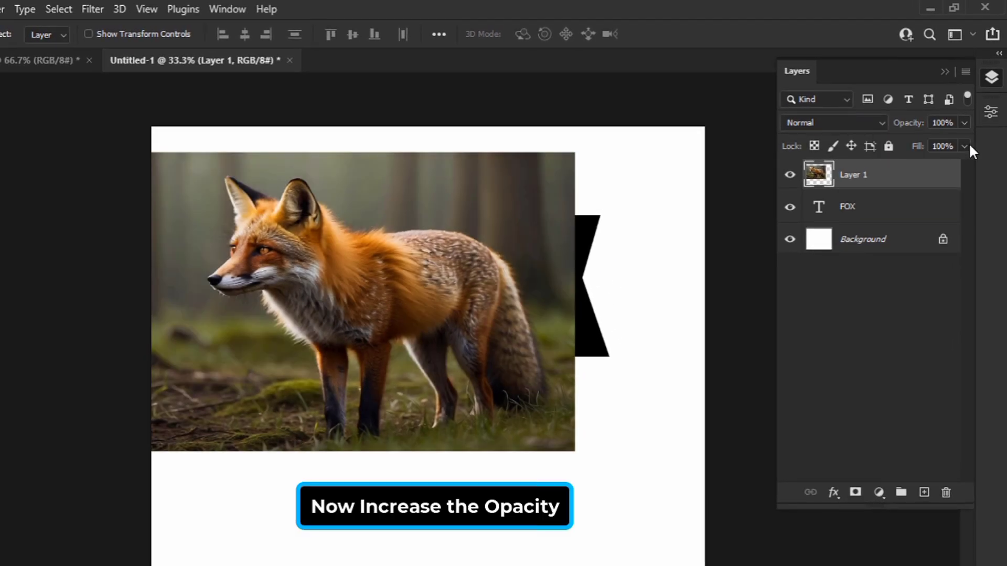
- Clip the fox photo layer to the FOX text with a clipping mask, and duplicate the photo layer
right_click(842, 181)
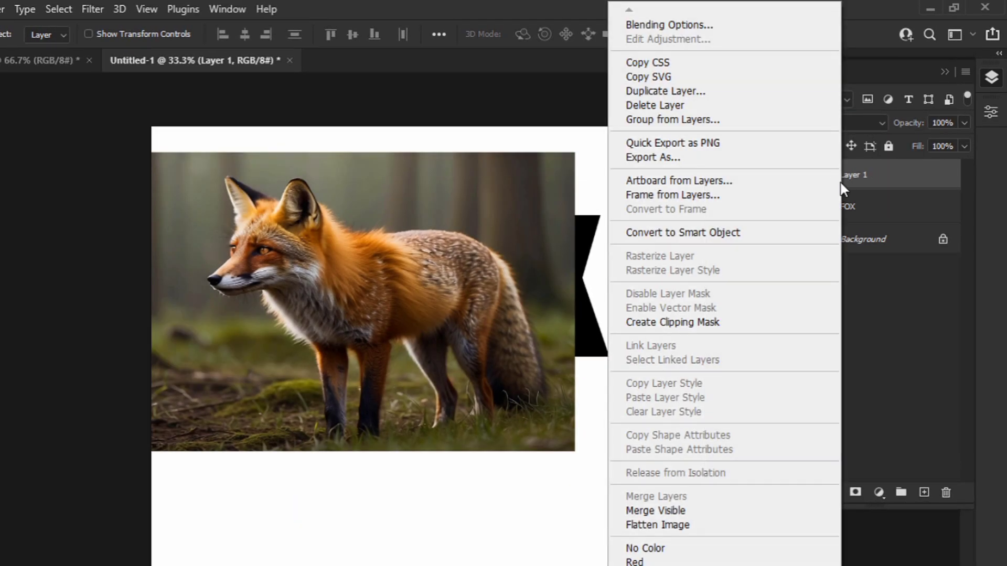
click(792, 324)
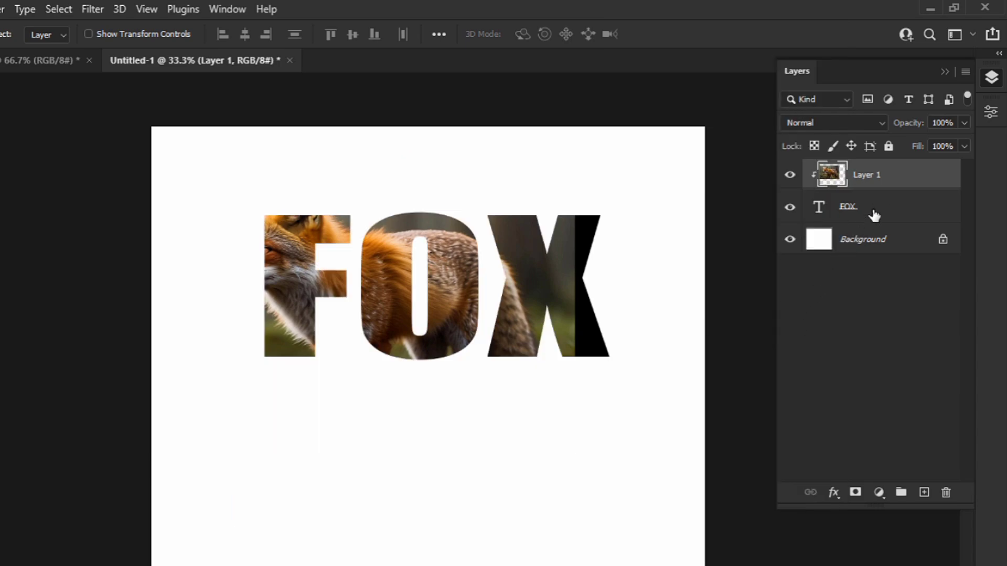
key(ctrl+j)
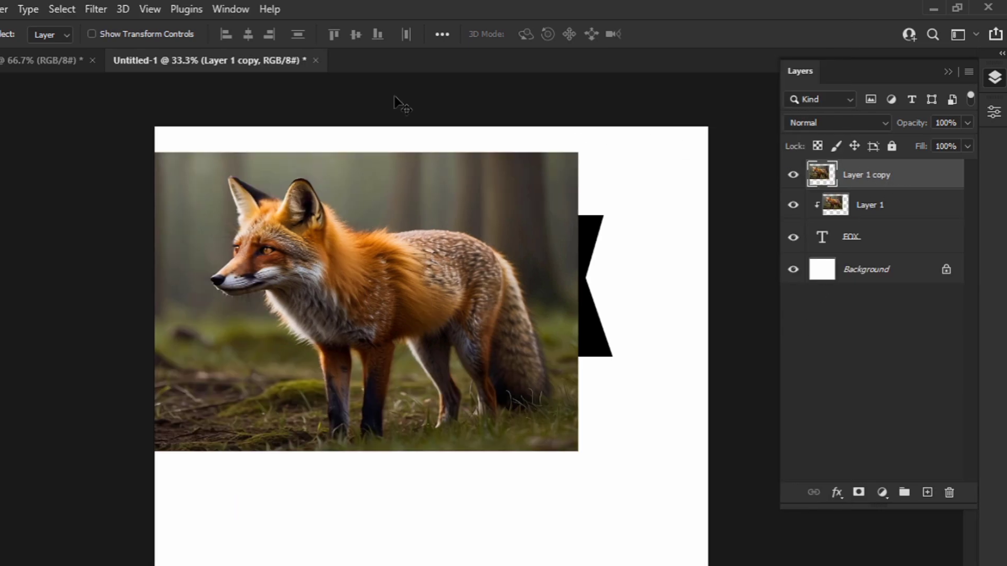
- Select the fox as the subject on the duplicated layer, save the selection as a new channel named fox, and deselect
click(63, 9)
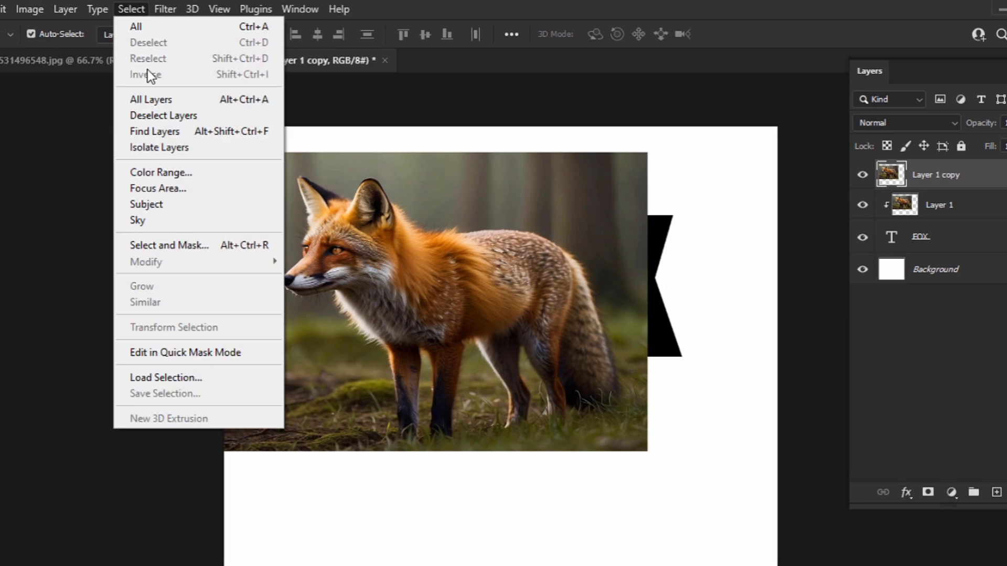
click(156, 205)
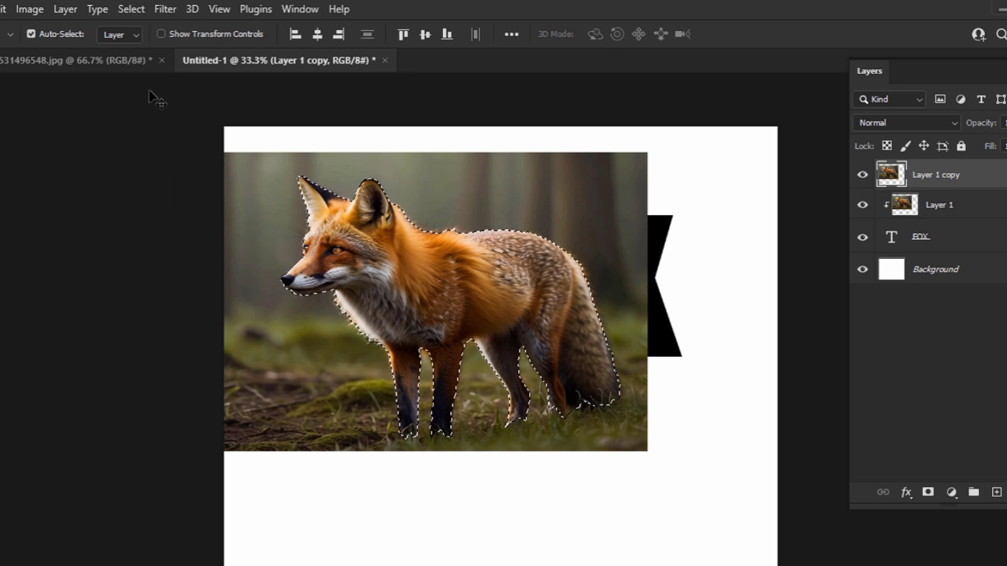
click(133, 9)
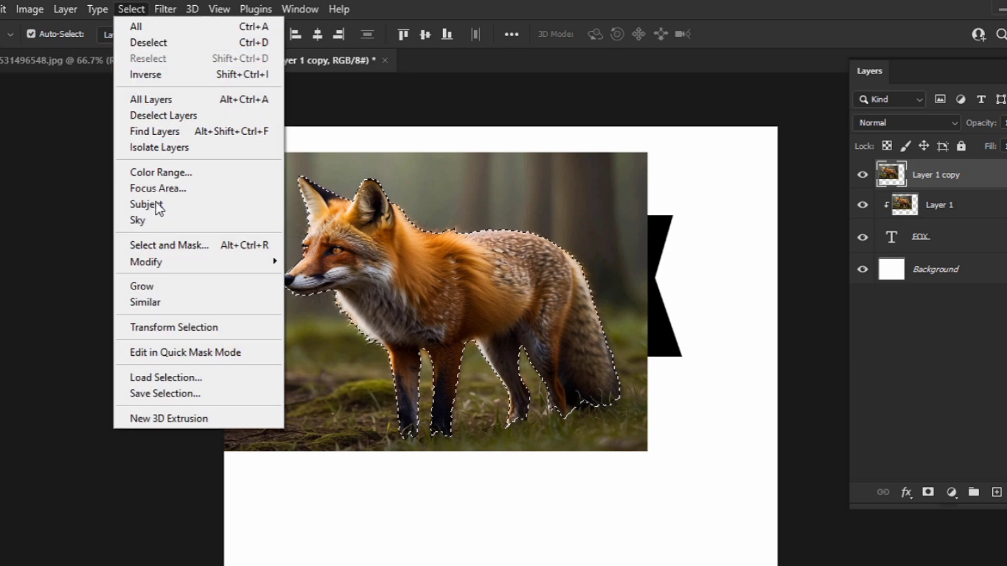
click(155, 394)
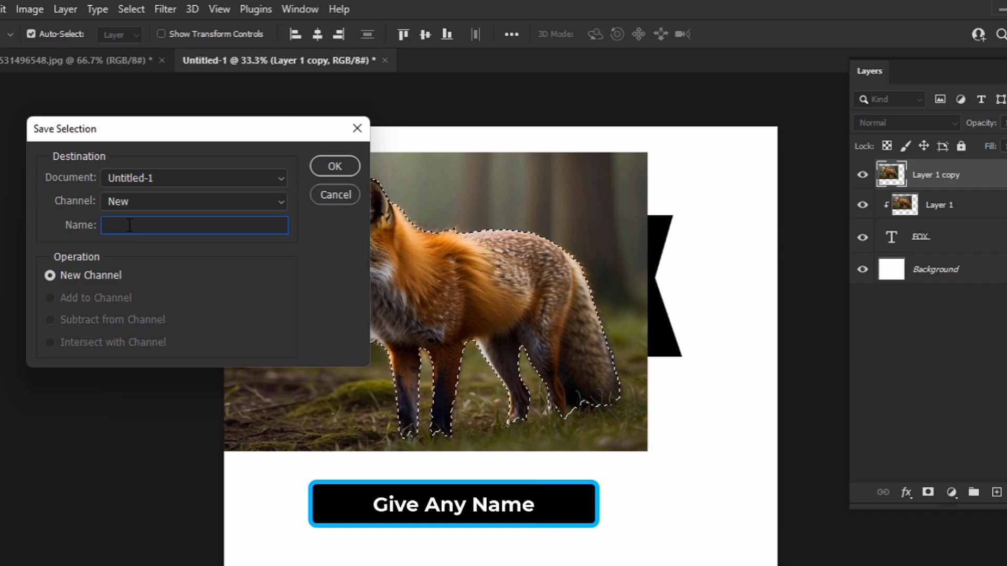
text(fox)
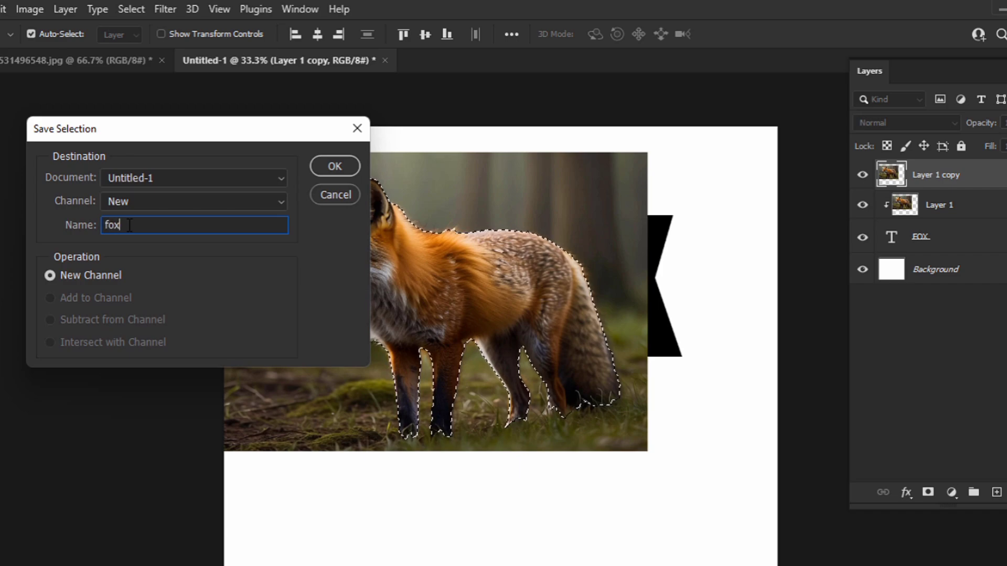
click(330, 167)
key(ctrl+d)
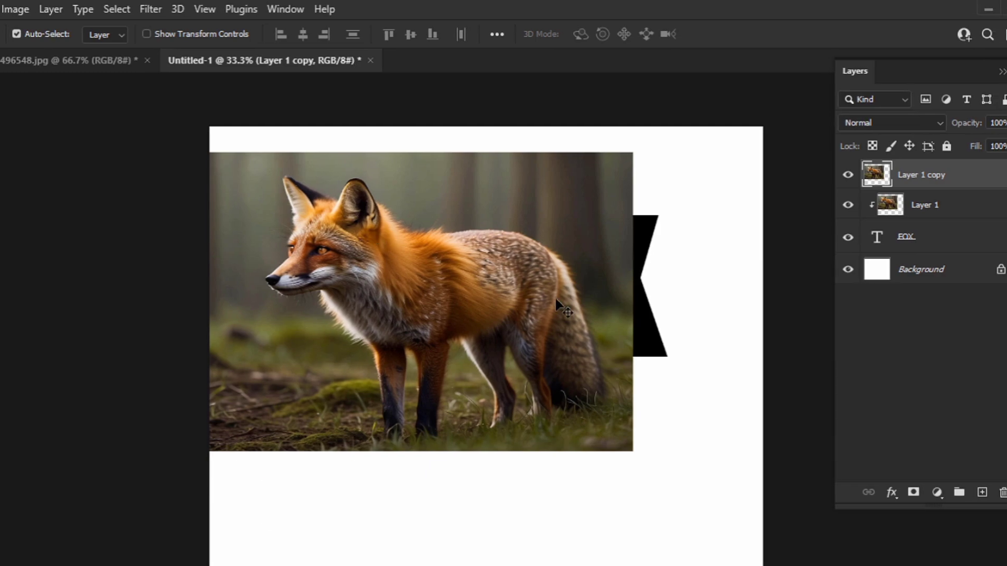
- Add a layer mask to the duplicated fox photo layer, invert it to black, and load the saved fox channel as a new selection
click(855, 493)
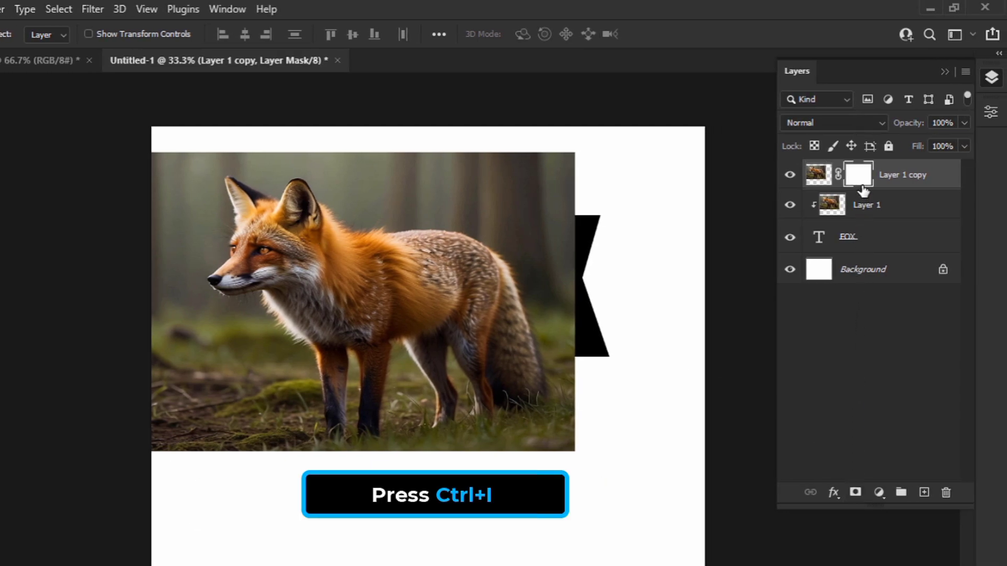
key(ctrl+i)
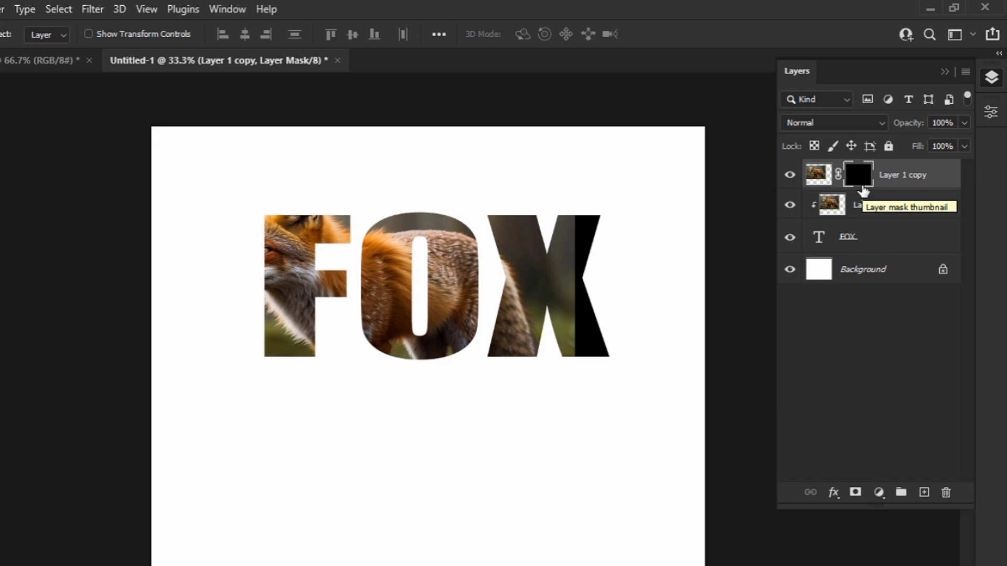
click(59, 9)
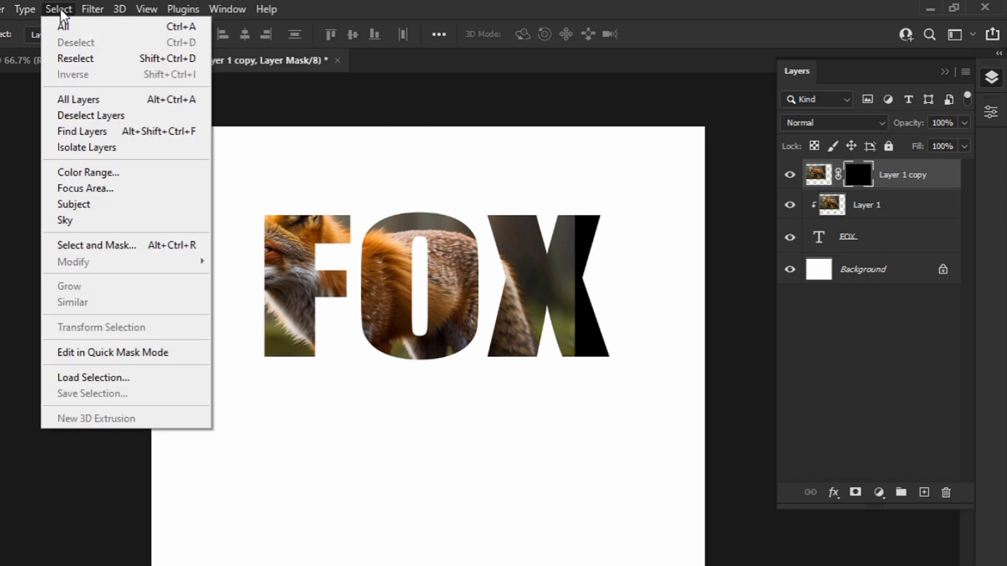
click(93, 378)
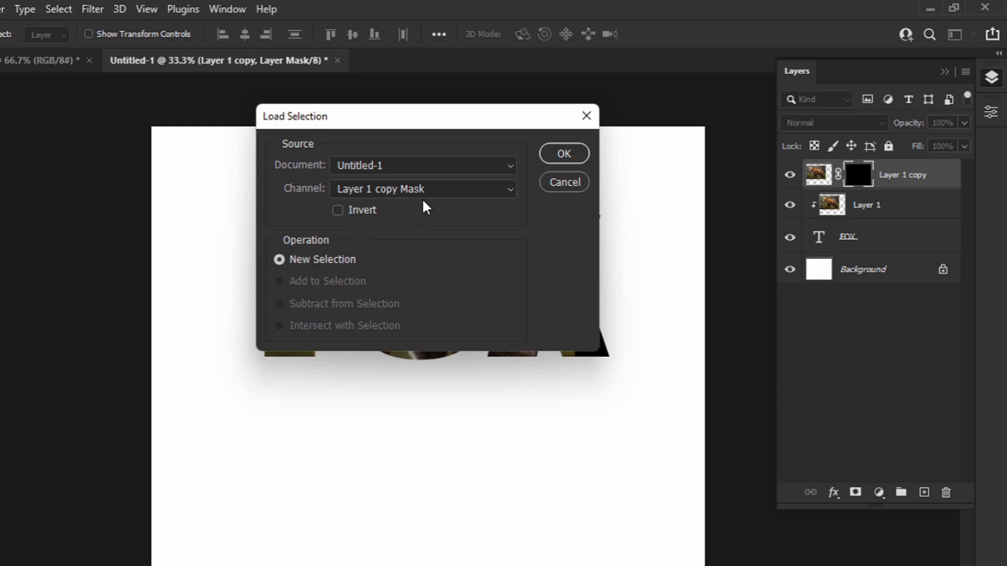
click(440, 190)
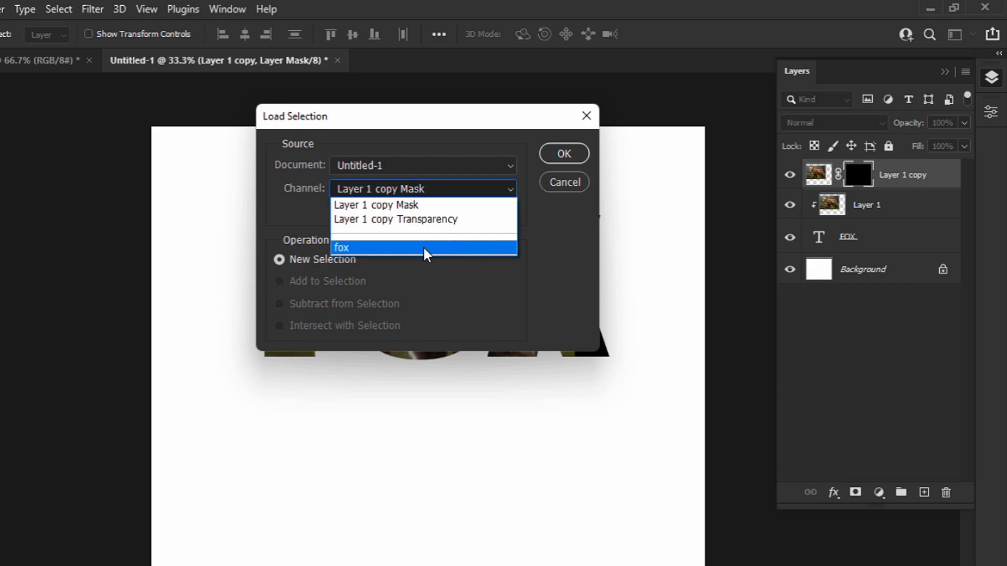
click(465, 251)
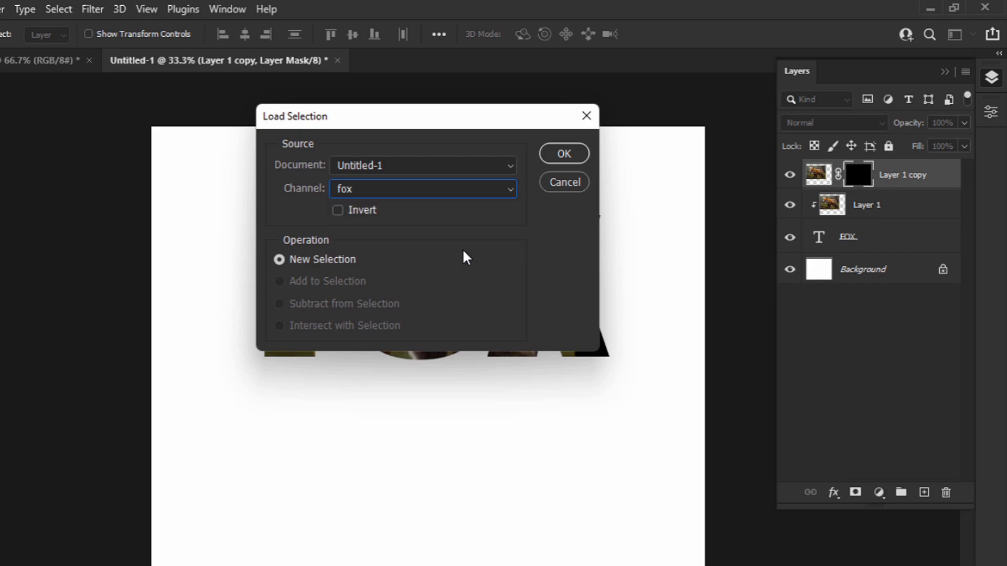
click(556, 155)
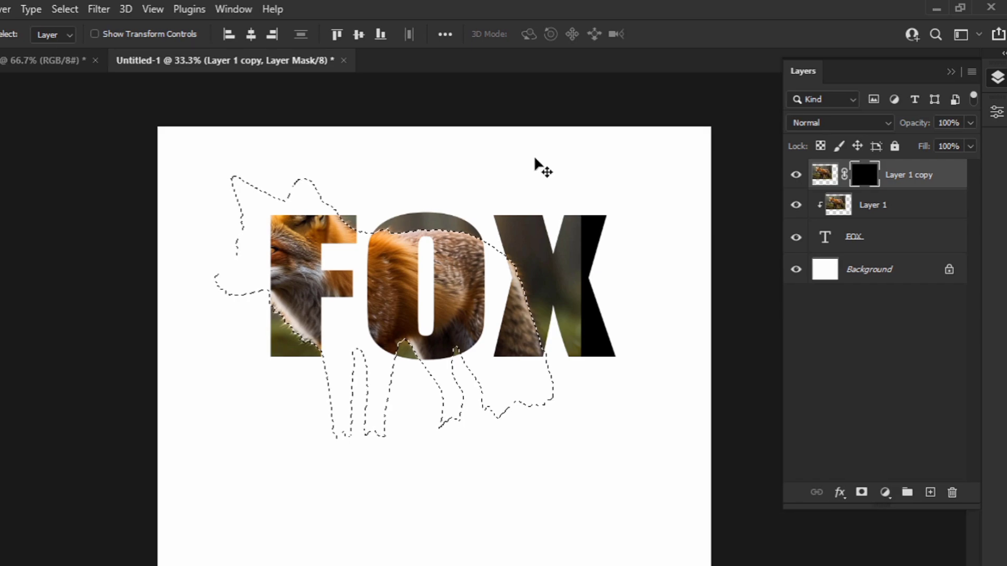
- Paint the fox's head in white on the layer mask within the selection using the Brush tool, and deselect
click(17, 258)
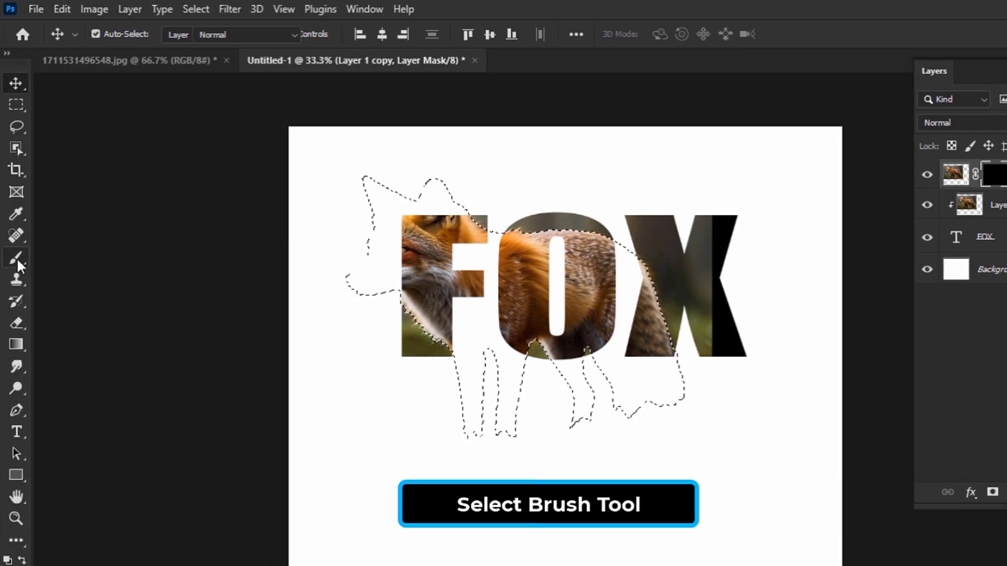
right_click(17, 257)
click(124, 261)
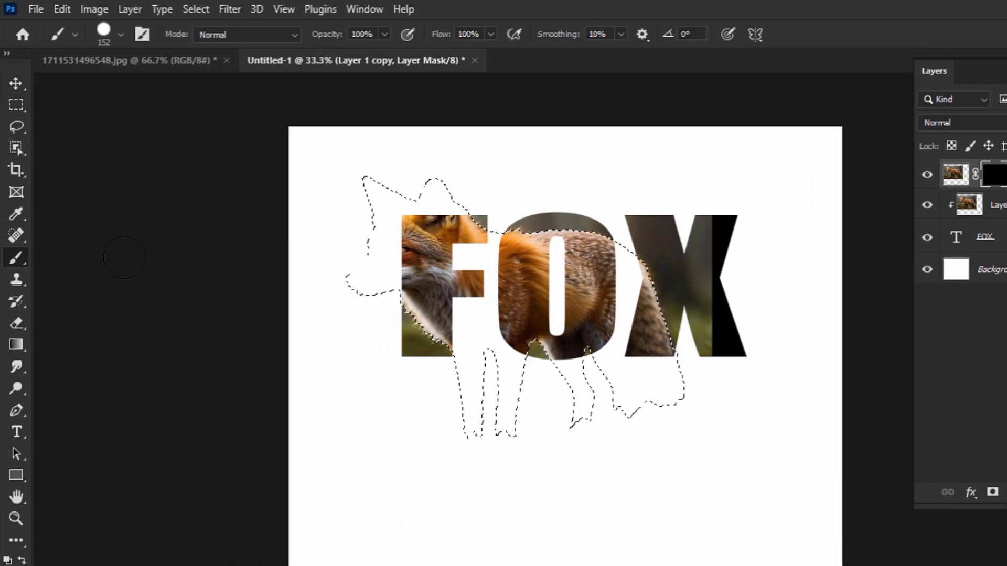
click(121, 34)
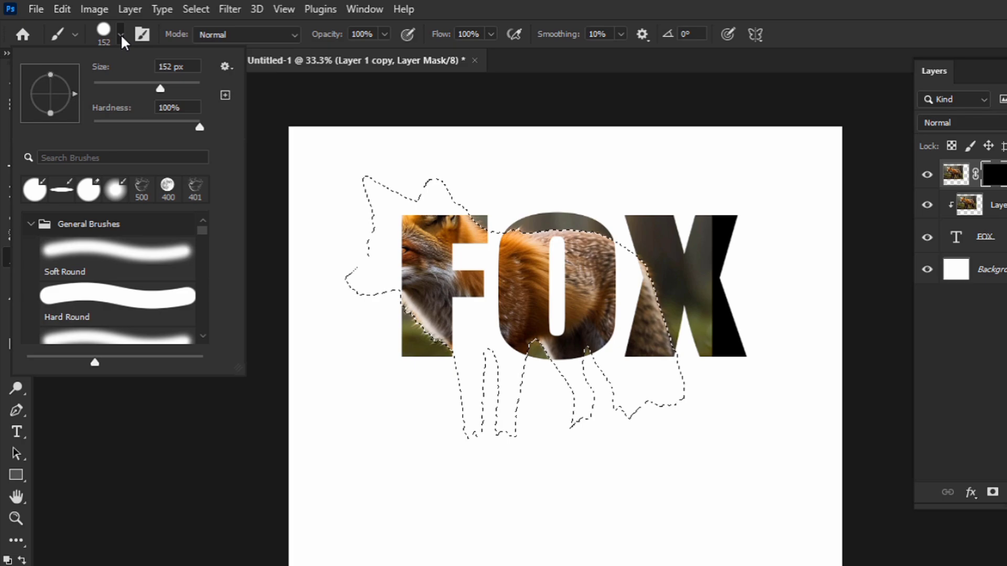
click(120, 34)
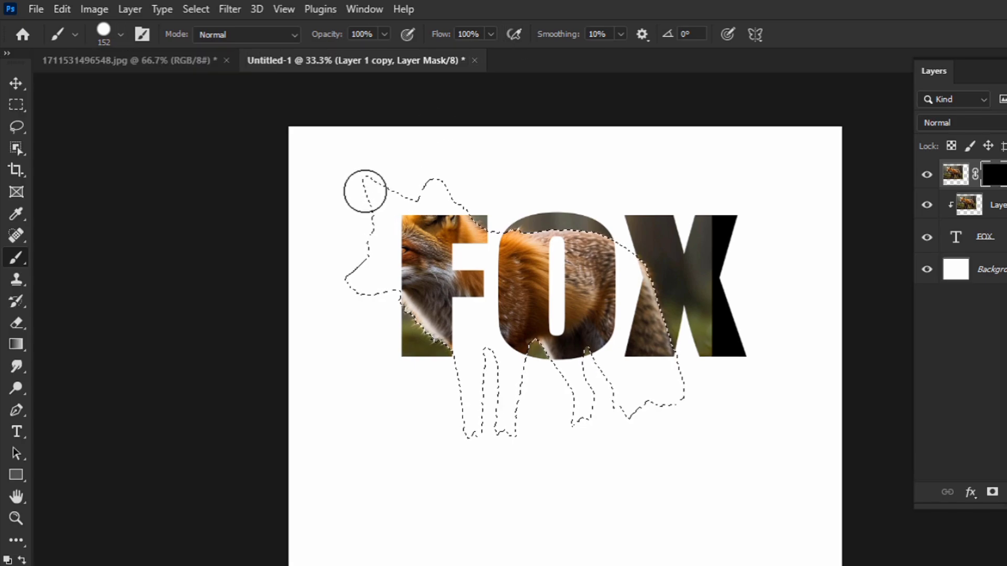
mouse_move(365, 192)
mouse_down()
mouse_move(328, 177)
mouse_move(324, 207)
mouse_move(335, 216)
mouse_move(376, 173)
mouse_move(377, 189)
mouse_move(399, 191)
mouse_move(344, 205)
mouse_move(305, 250)
mouse_move(361, 232)
mouse_move(349, 236)
mouse_move(333, 184)
mouse_move(320, 180)
mouse_move(339, 199)
mouse_move(327, 225)
mouse_up()
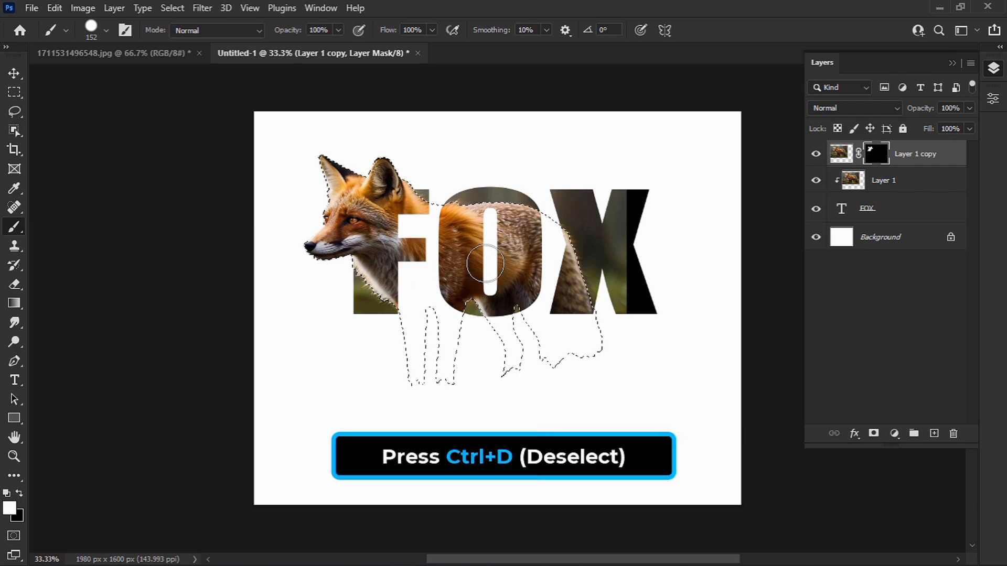
key(v)
key(ctrl+d)
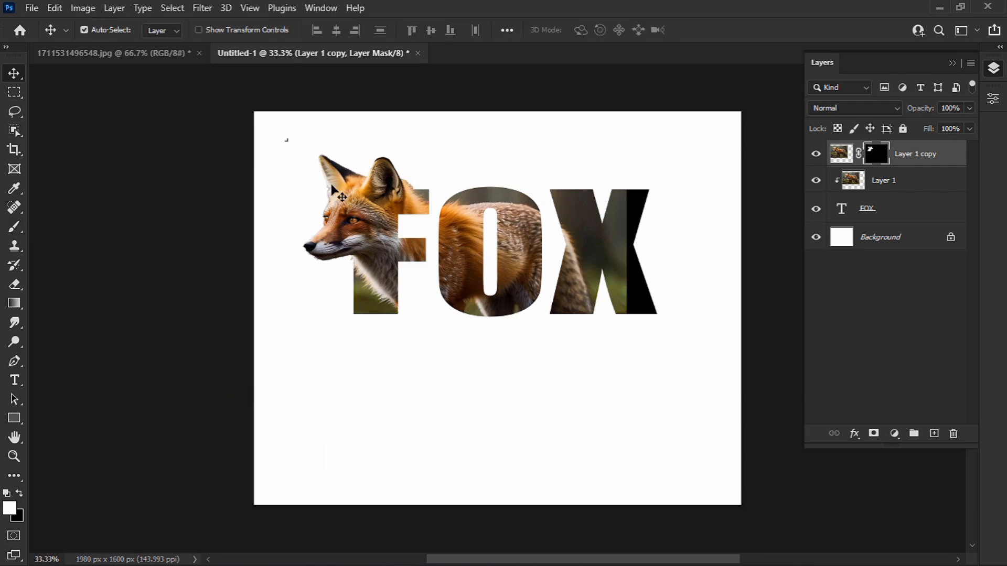
- Merge both fox photo layers and the FOX text into one layer, and duplicate the merged layer
drag(332, 187, 689, 371)
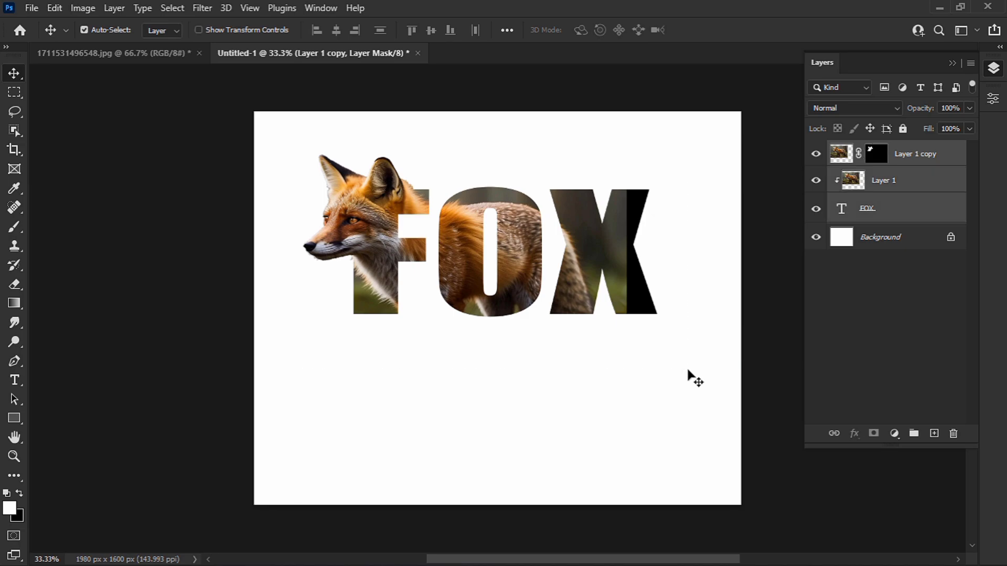
key(ctrl+e)
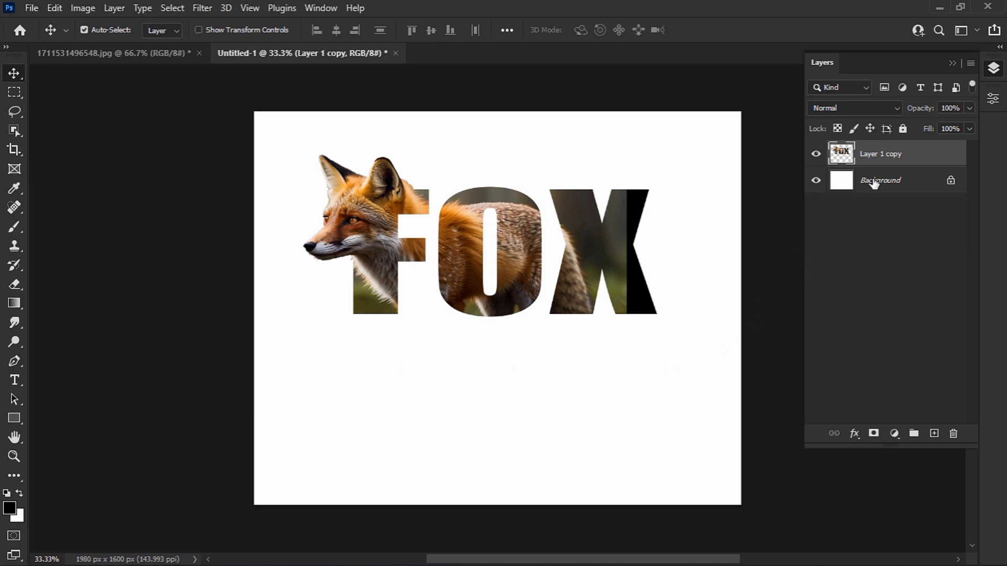
key(ctrl+j)
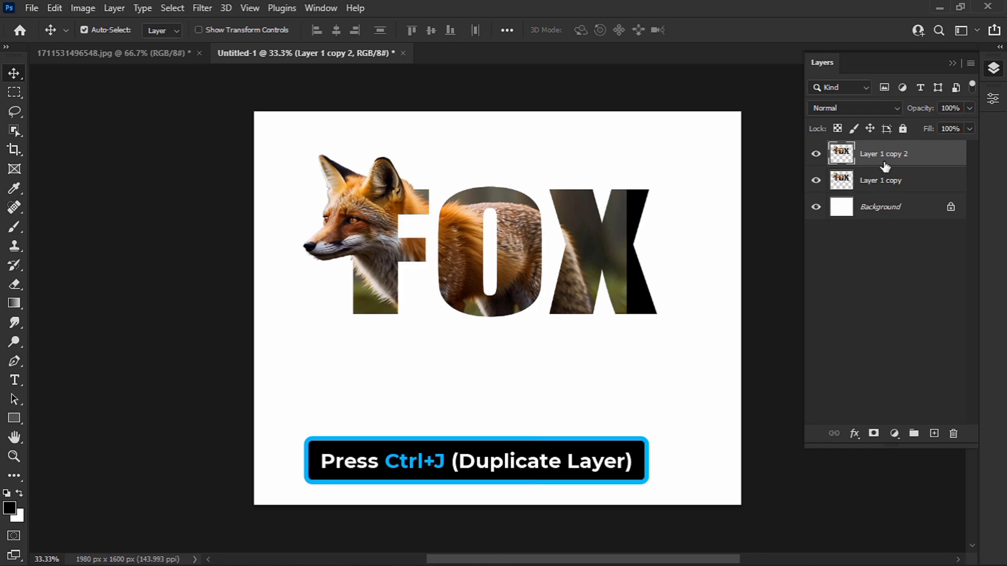
- Flip the duplicated FOX artwork vertically and move it straight down to just below the original as a reflection
key(ctrl+t)
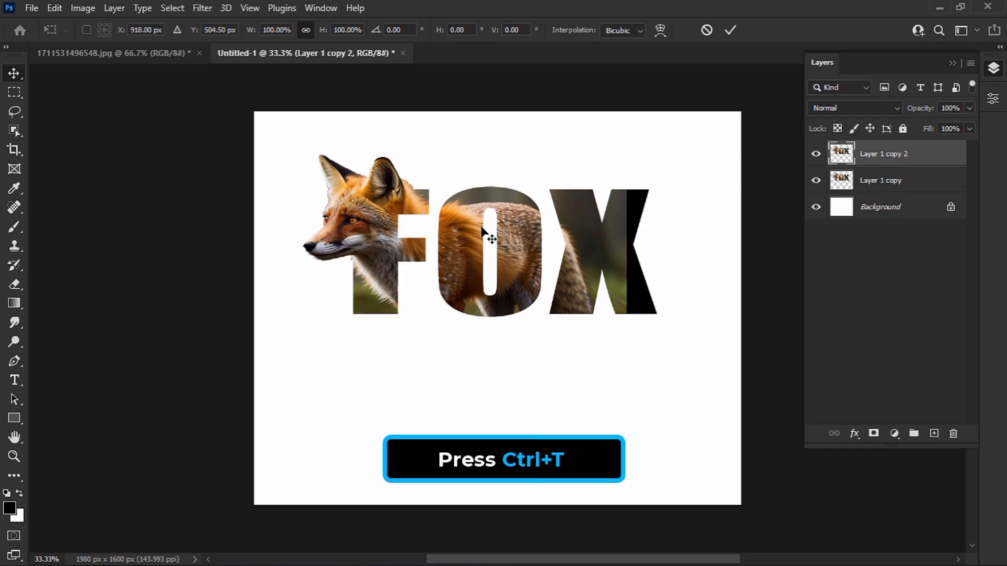
right_click(482, 230)
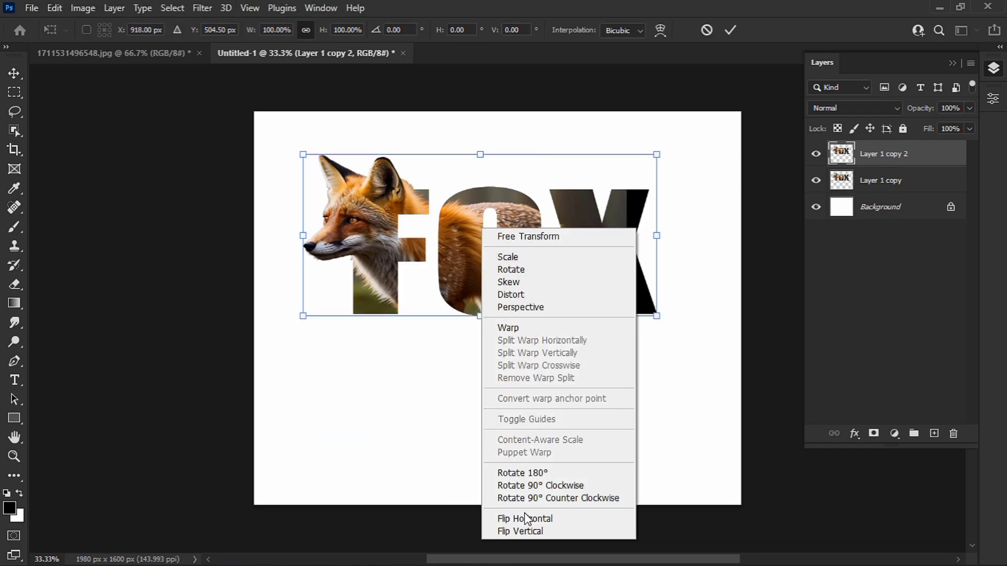
click(522, 531)
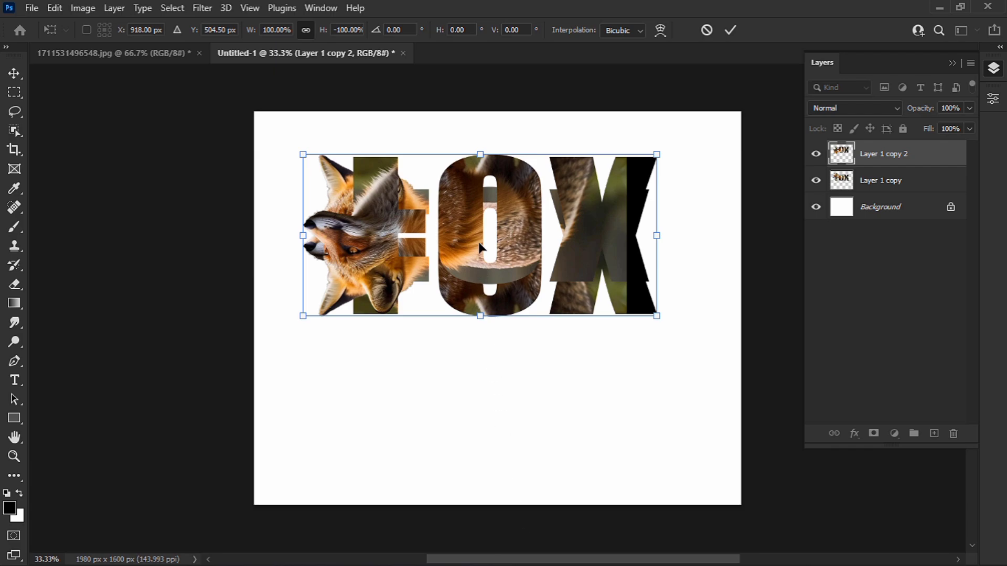
drag(480, 244, 482, 404)
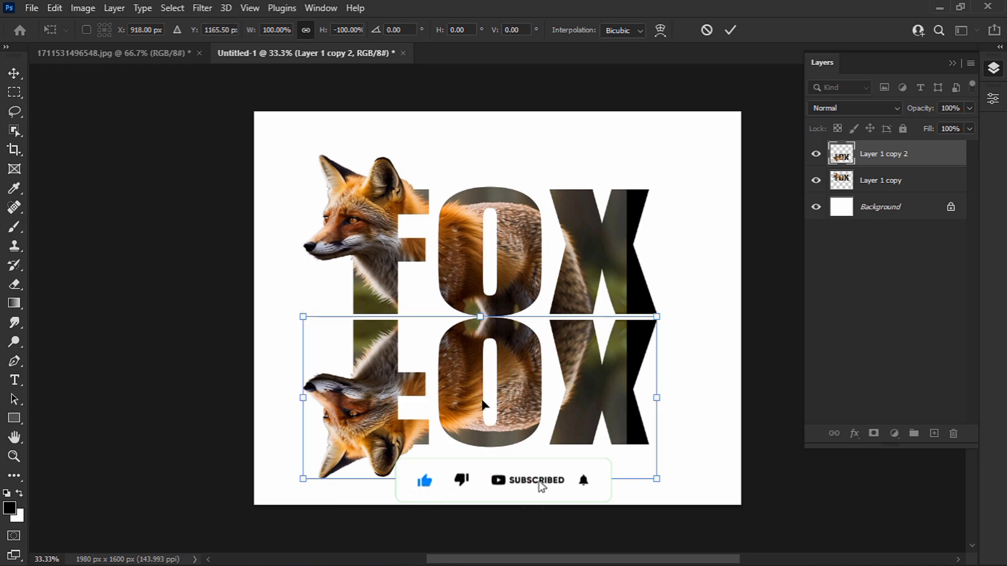
key(Return)
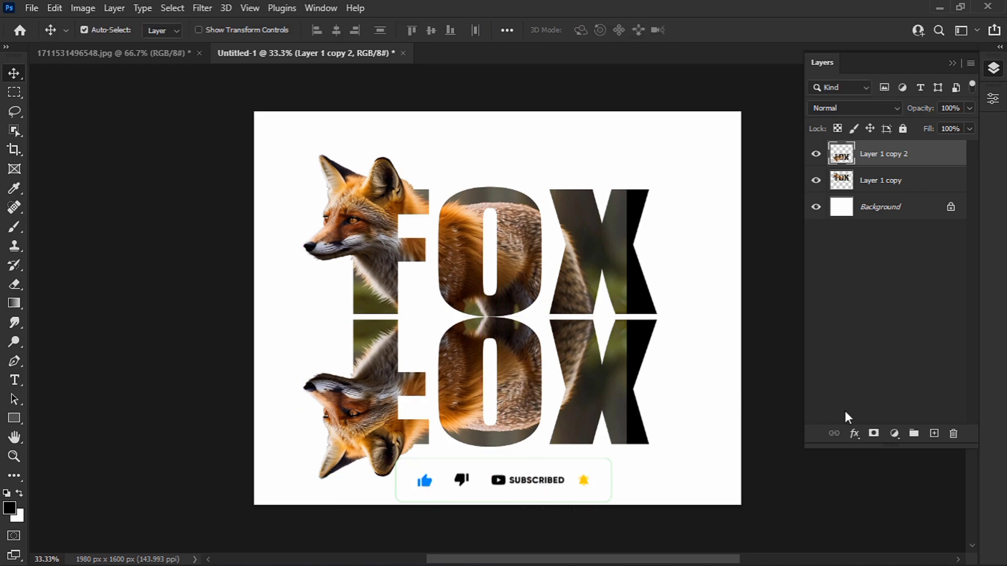
- Add a layer mask to the reflection and fade it toward its lower end with a reversed linear black-and-white gradient
click(873, 433)
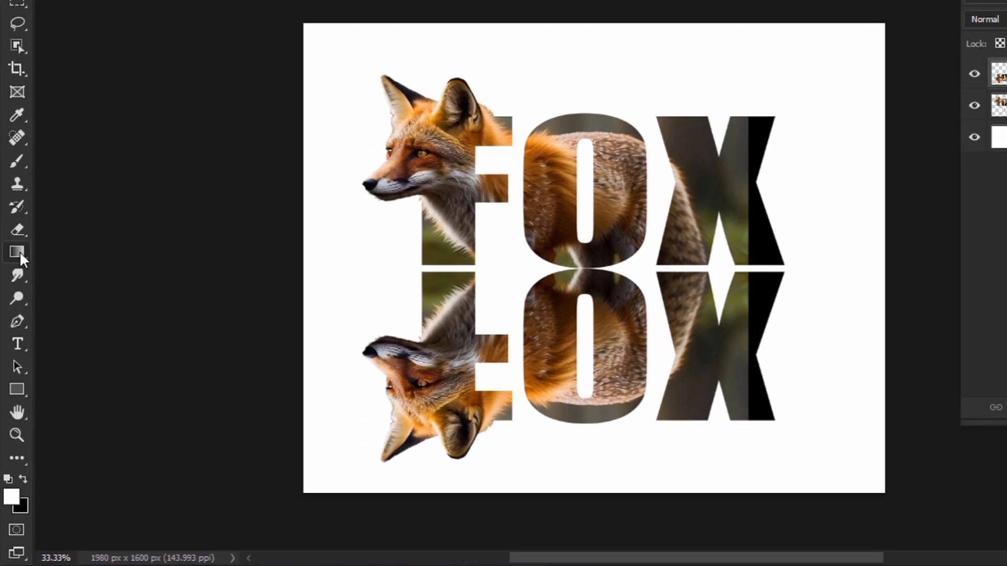
click(17, 251)
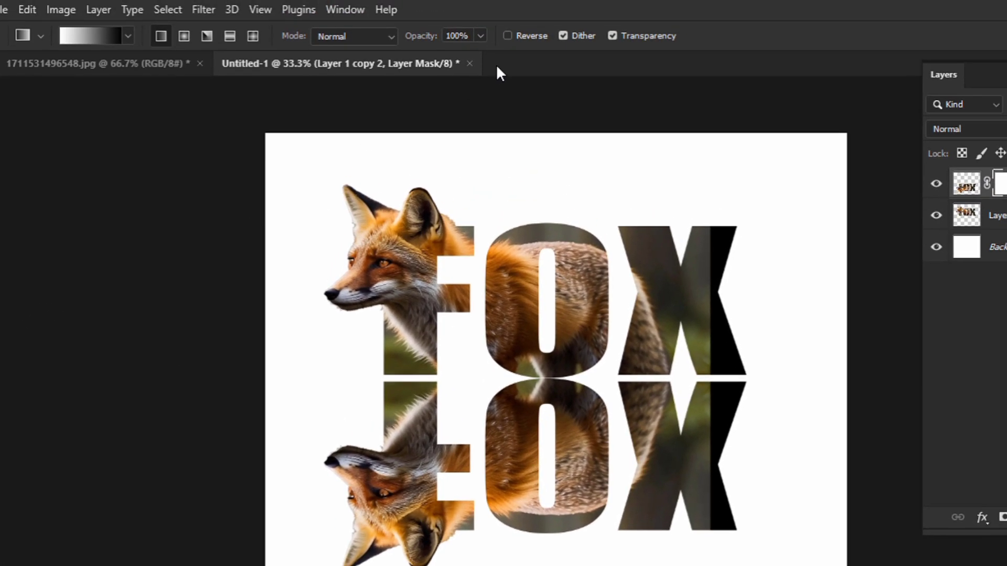
click(506, 36)
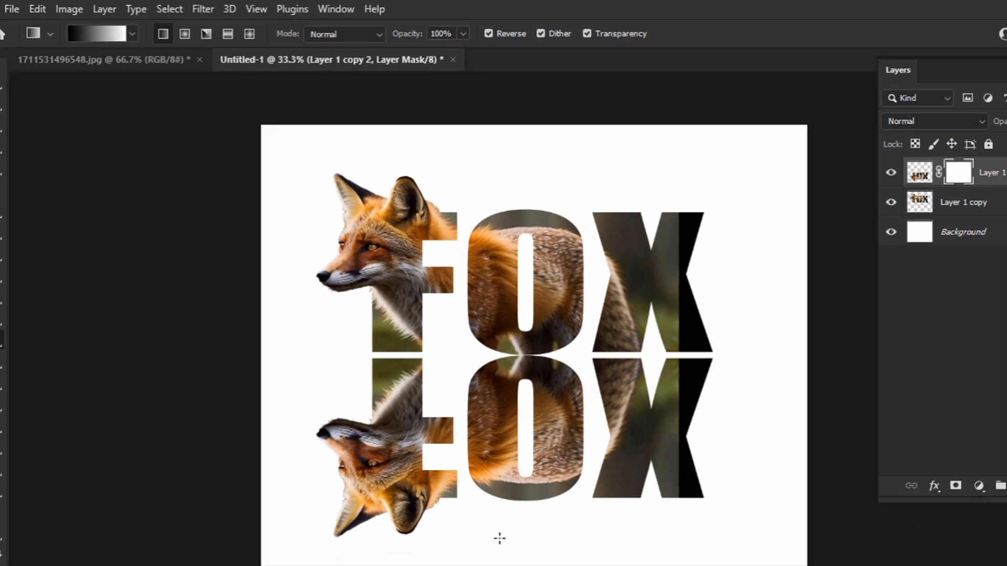
drag(519, 565, 511, 354)
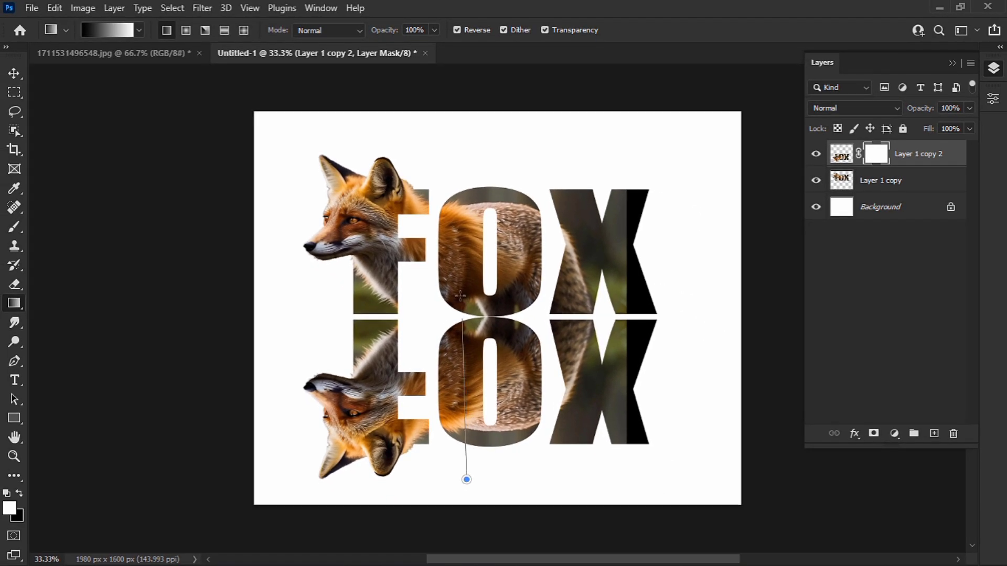
drag(460, 295, 464, 211)
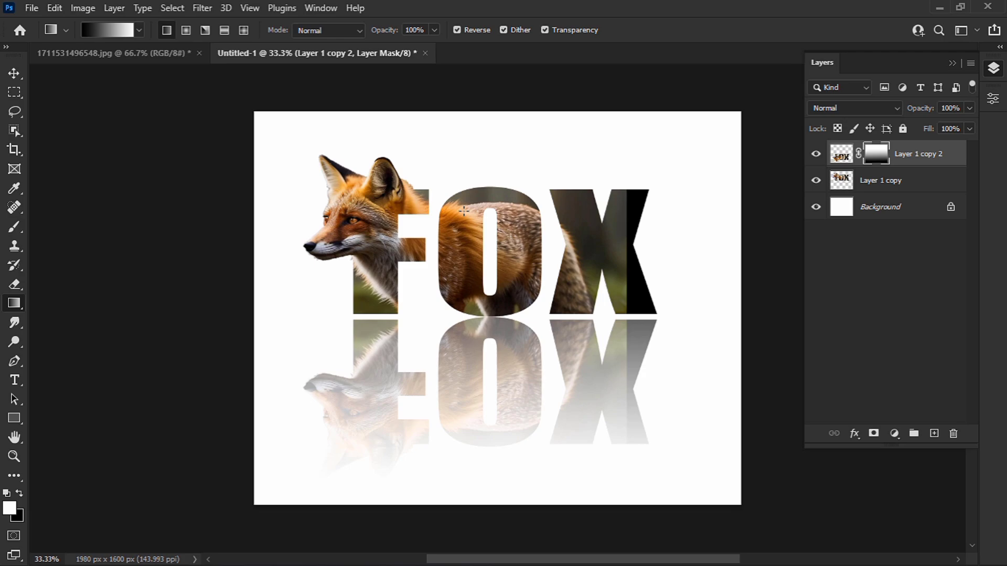
key(v)
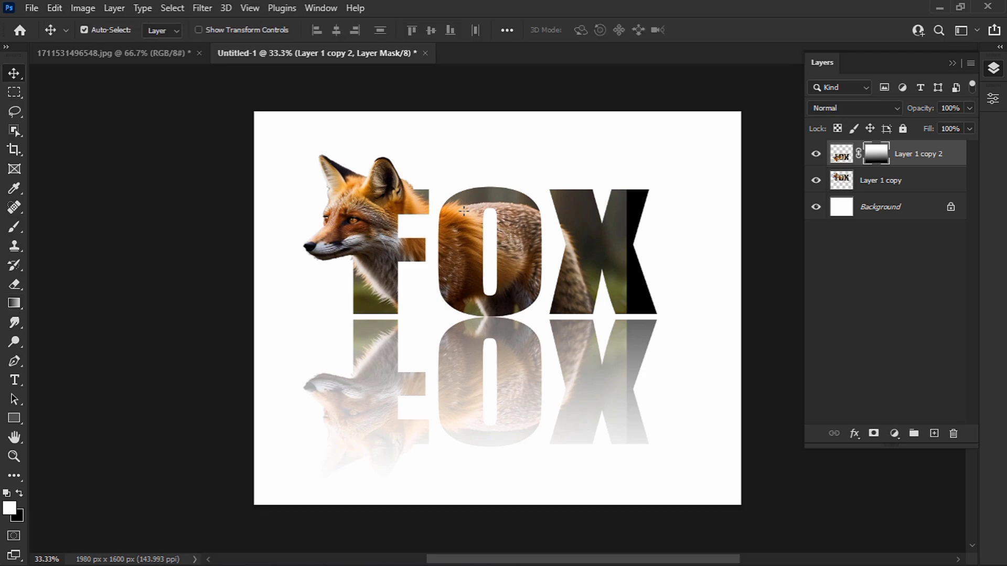
- Add a Gradient fill layer directly above the Background layer
click(885, 203)
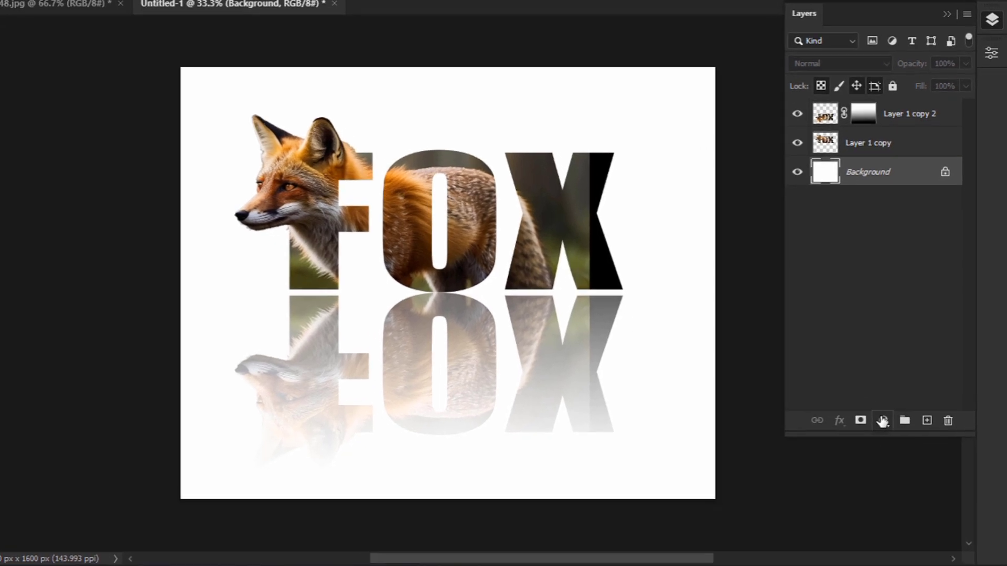
click(894, 434)
click(872, 407)
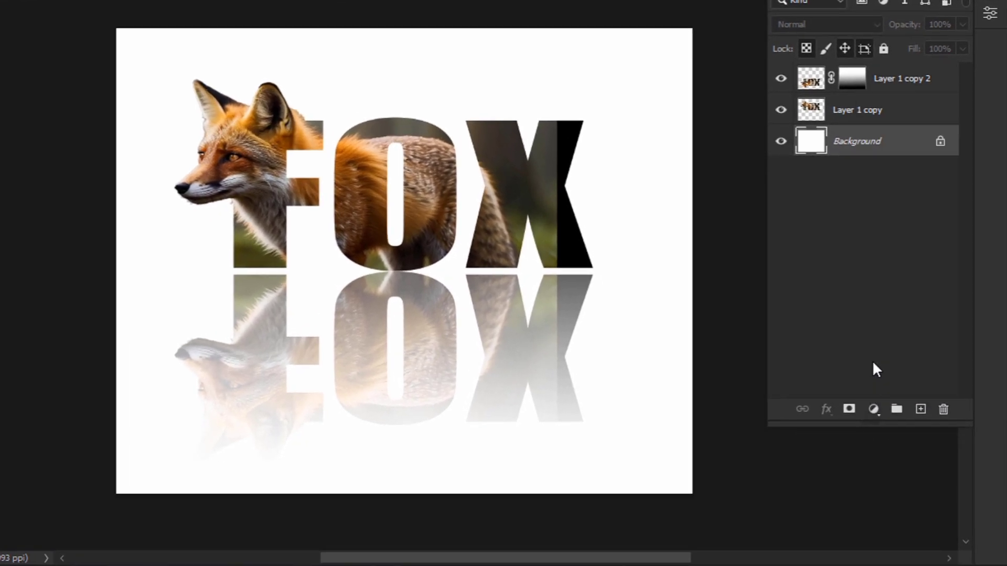
click(872, 405)
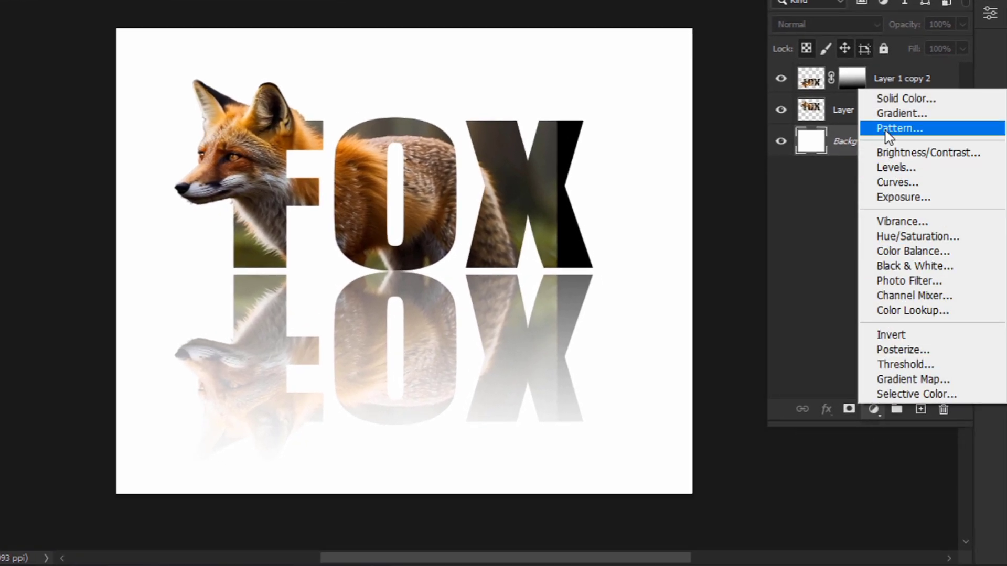
click(886, 114)
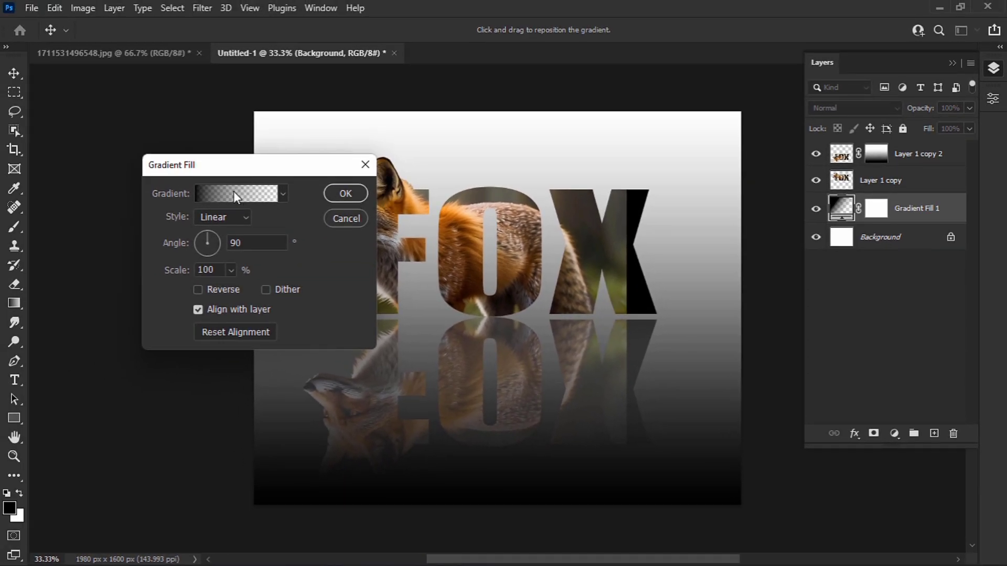
- Use the Black, White preset for the gradient fill and change its black stop to orange fca43d
click(234, 193)
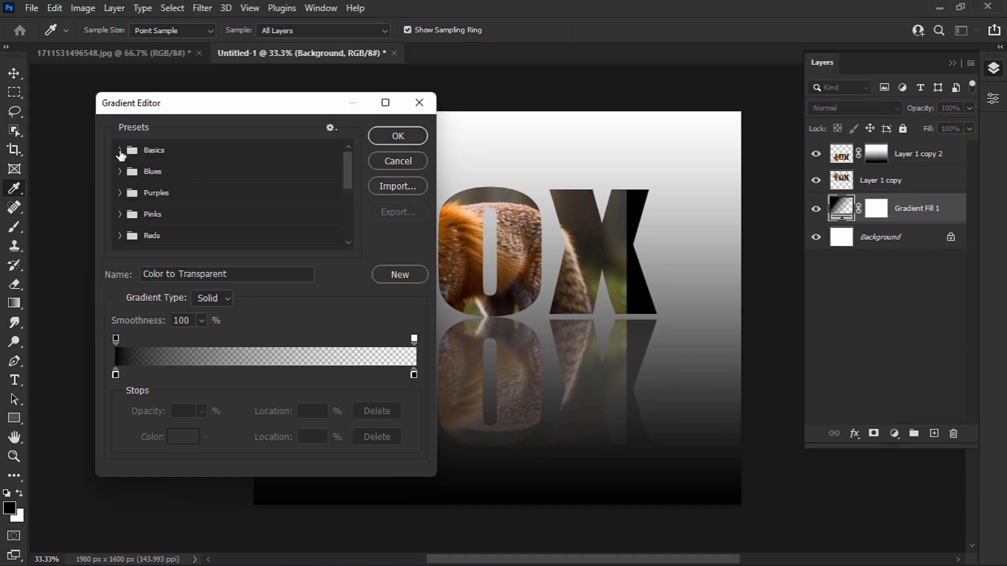
click(120, 151)
click(188, 175)
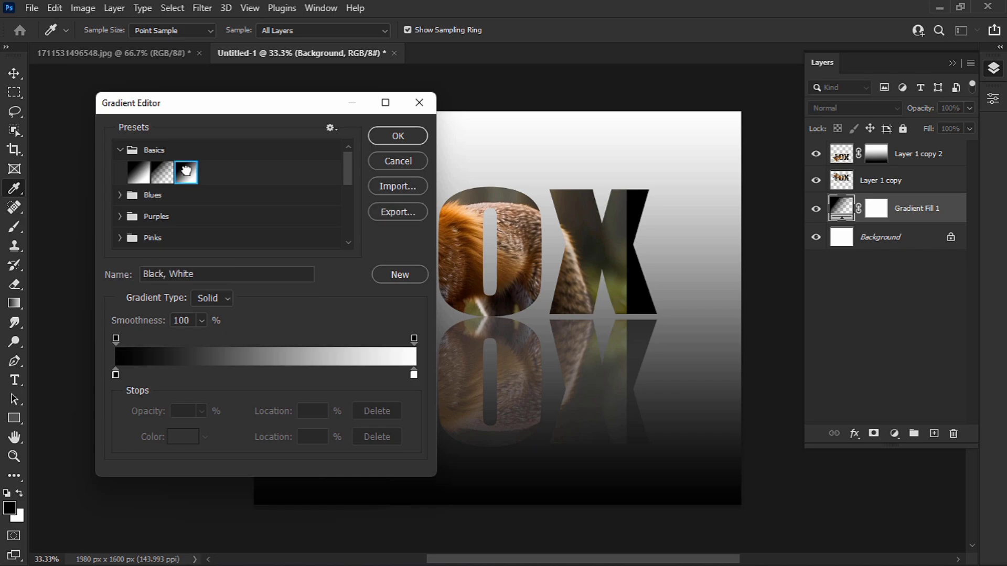
double_click(116, 374)
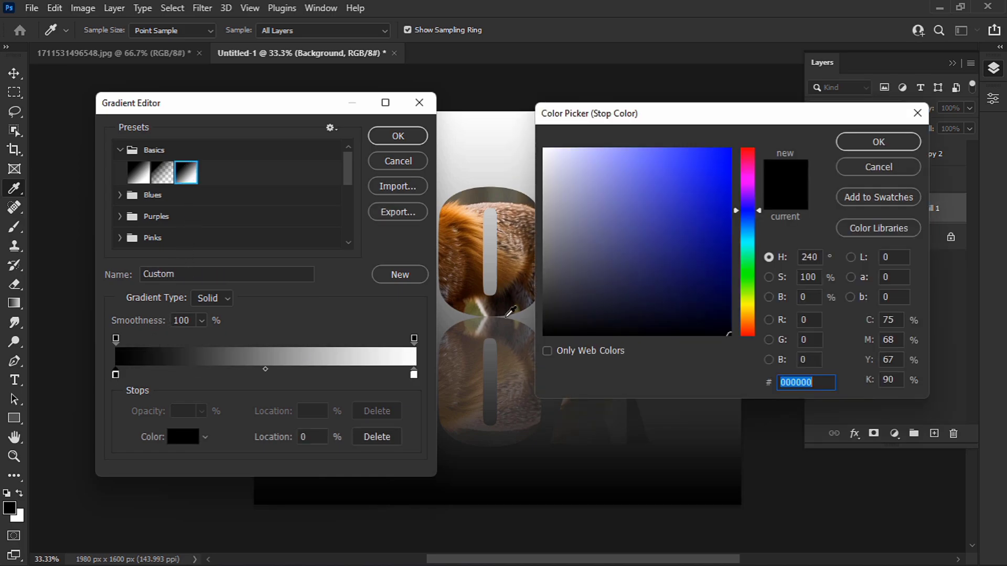
drag(749, 325, 749, 319)
click(690, 161)
drag(690, 160, 685, 151)
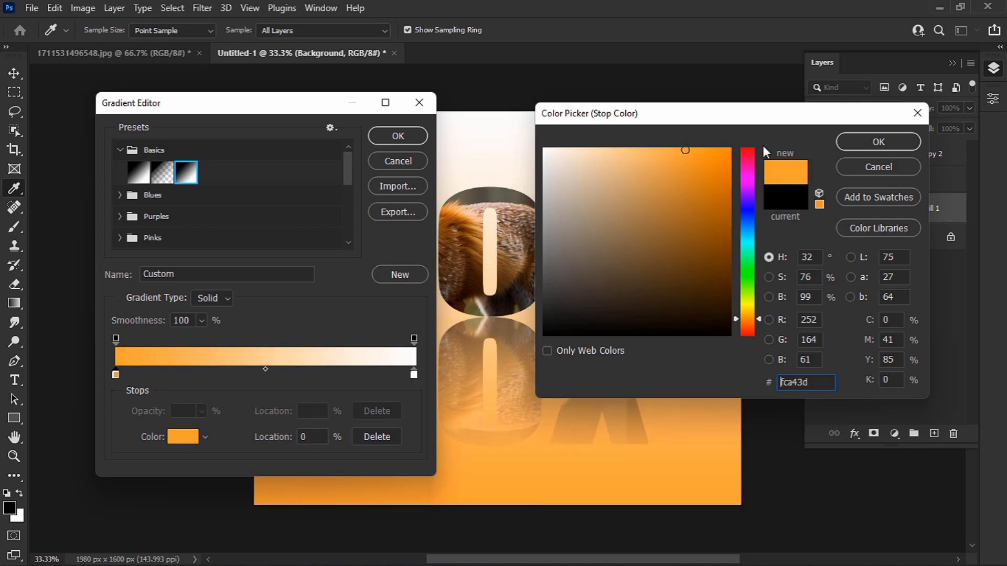
click(856, 140)
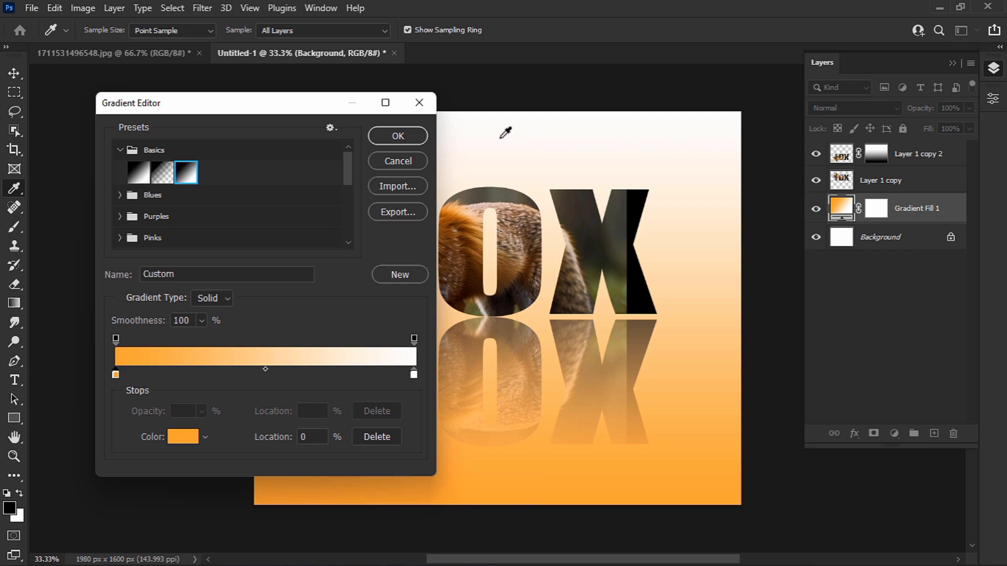
click(415, 136)
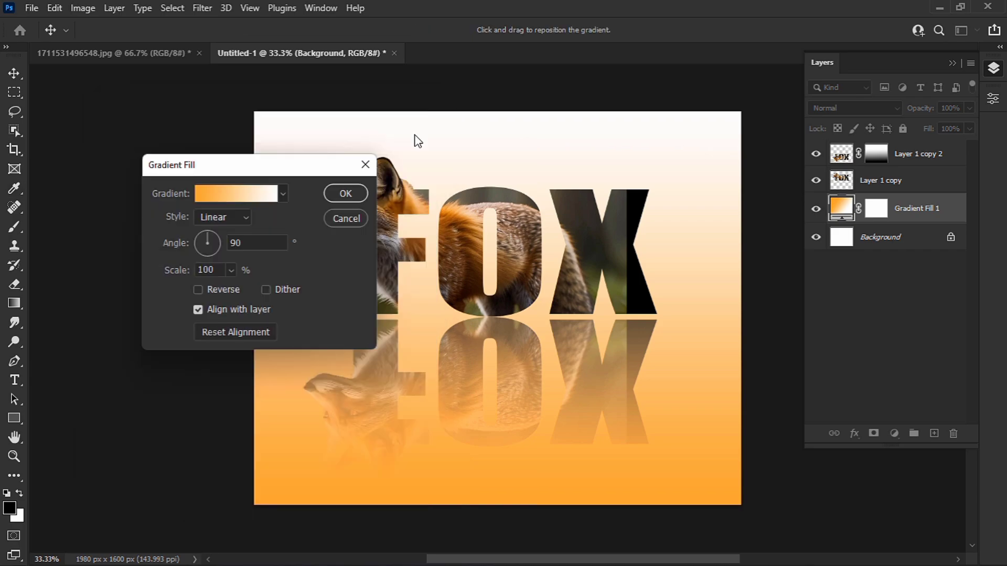
- Make the gradient fill Radial and reversed with a scale of 133%, and apply it
click(228, 213)
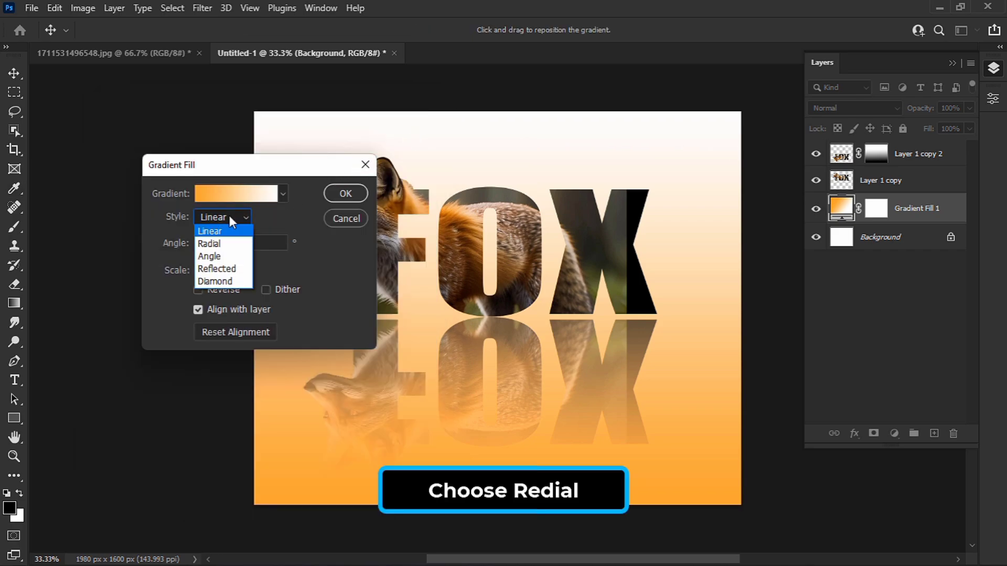
click(228, 244)
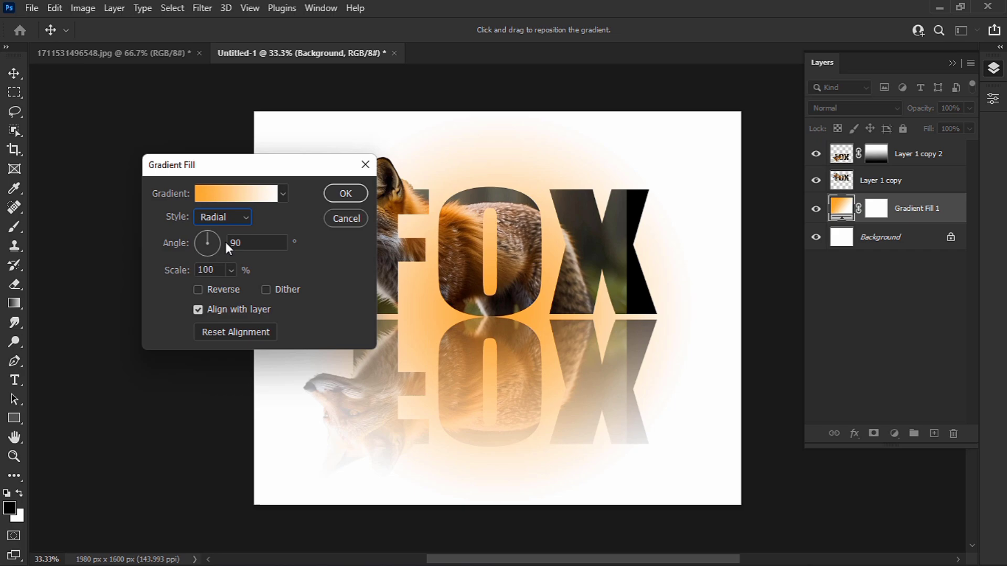
click(198, 290)
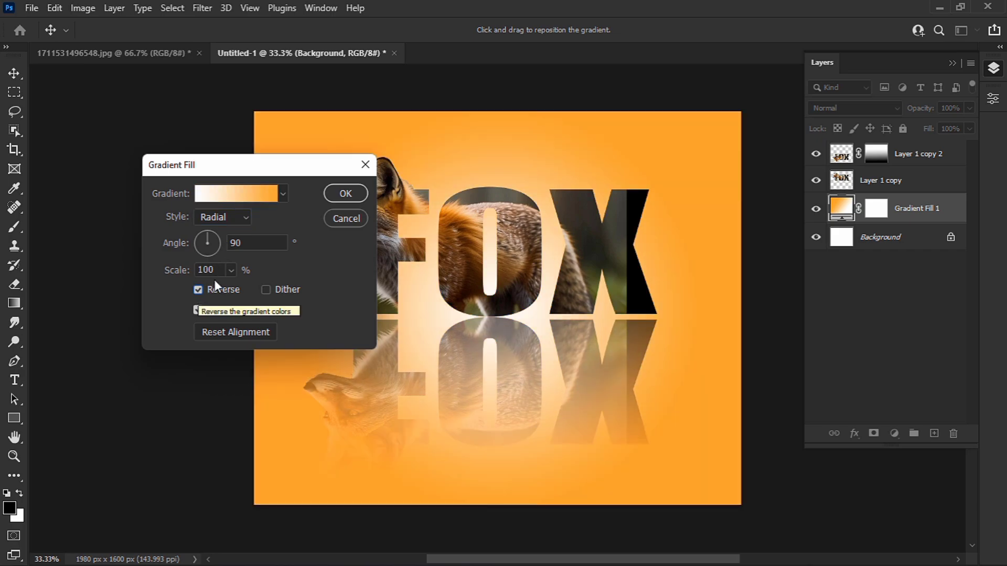
click(230, 270)
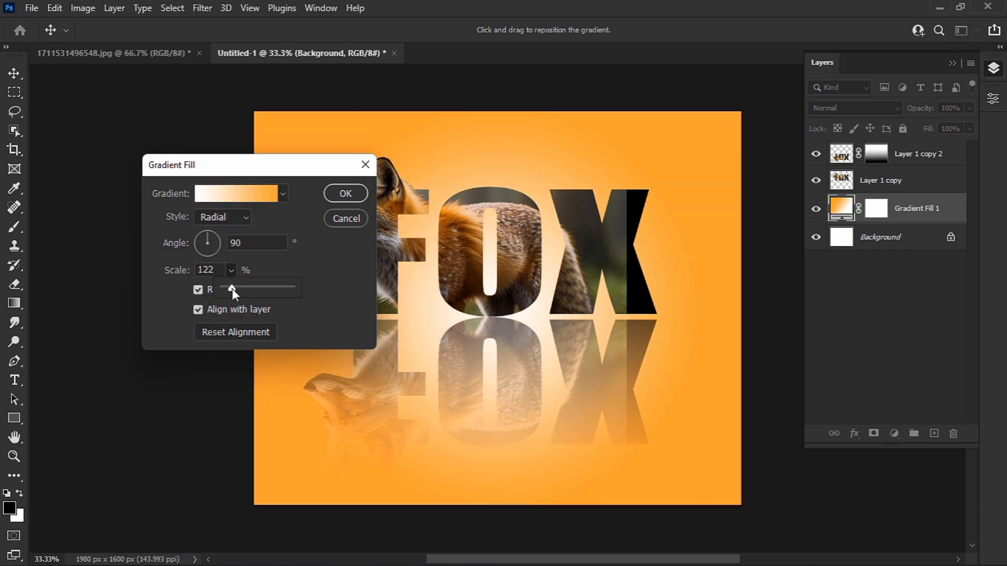
drag(231, 289, 237, 290)
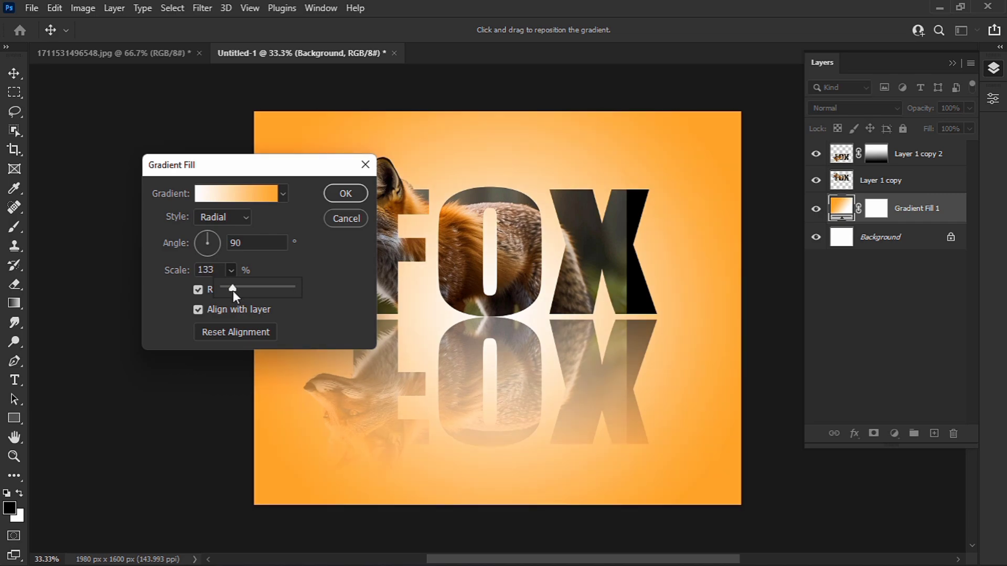
drag(233, 291, 233, 291)
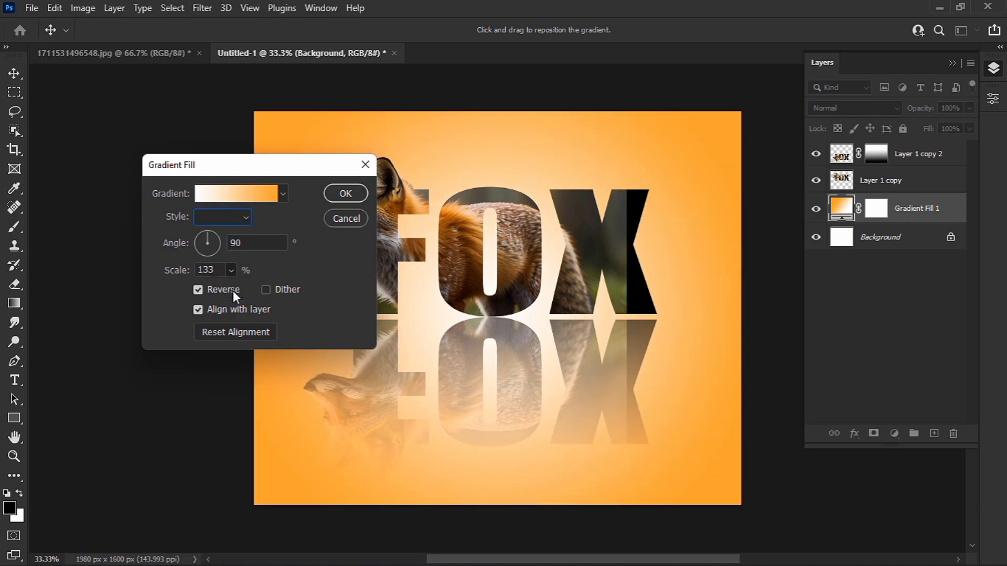
click(347, 195)
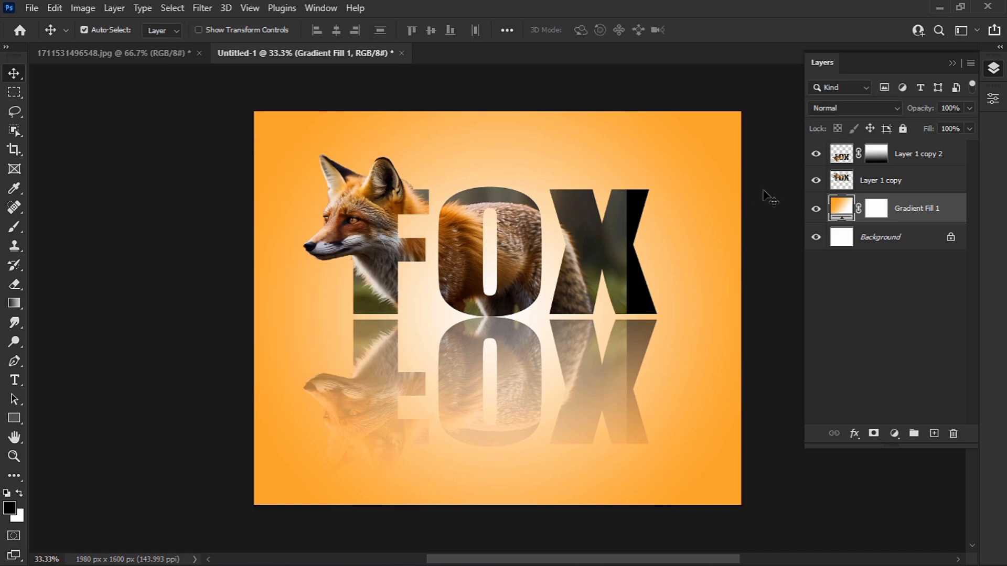
- Add a Drop Shadow layer style to the upright FOX artwork layer
click(816, 181)
click(815, 181)
click(815, 155)
click(815, 156)
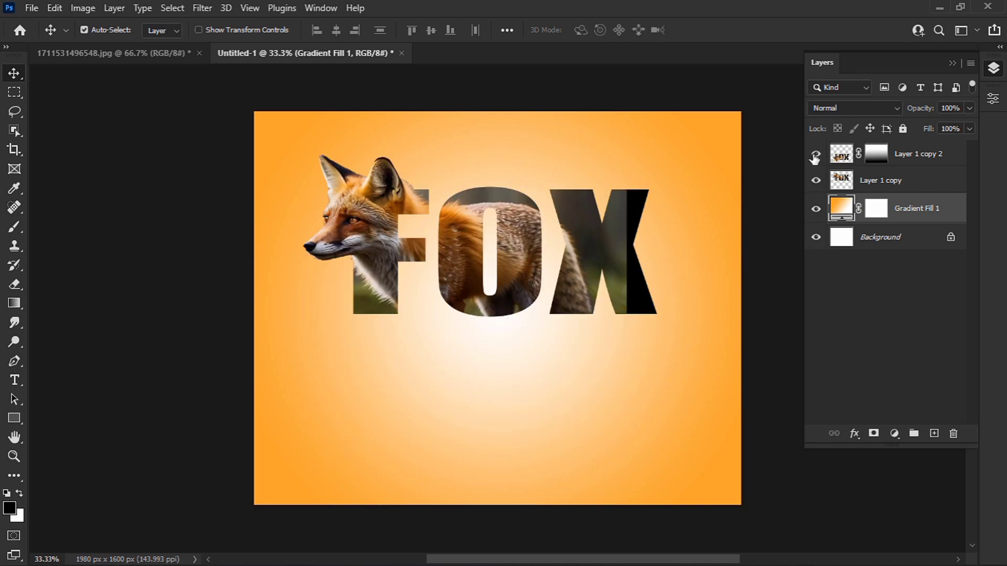
click(880, 189)
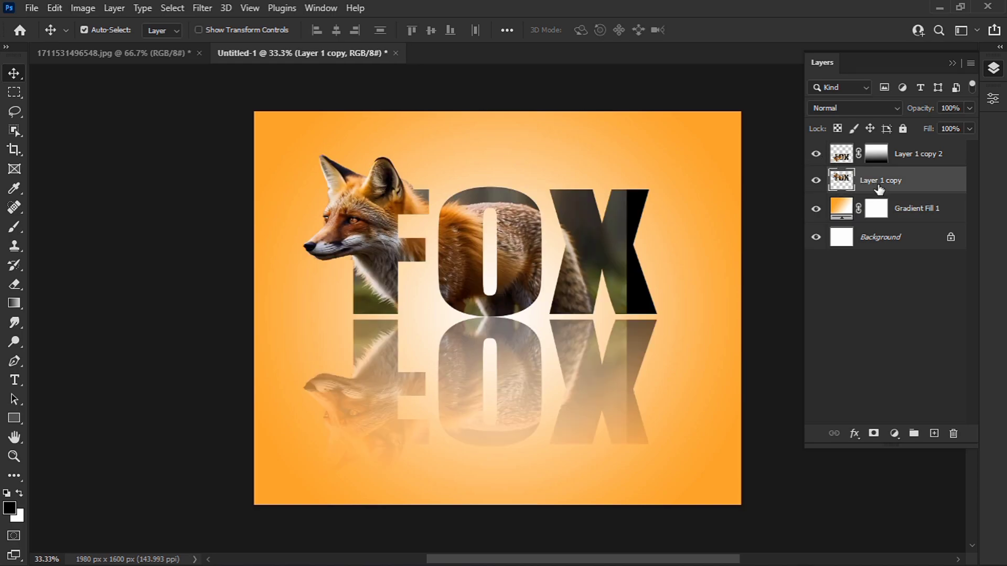
right_click(880, 189)
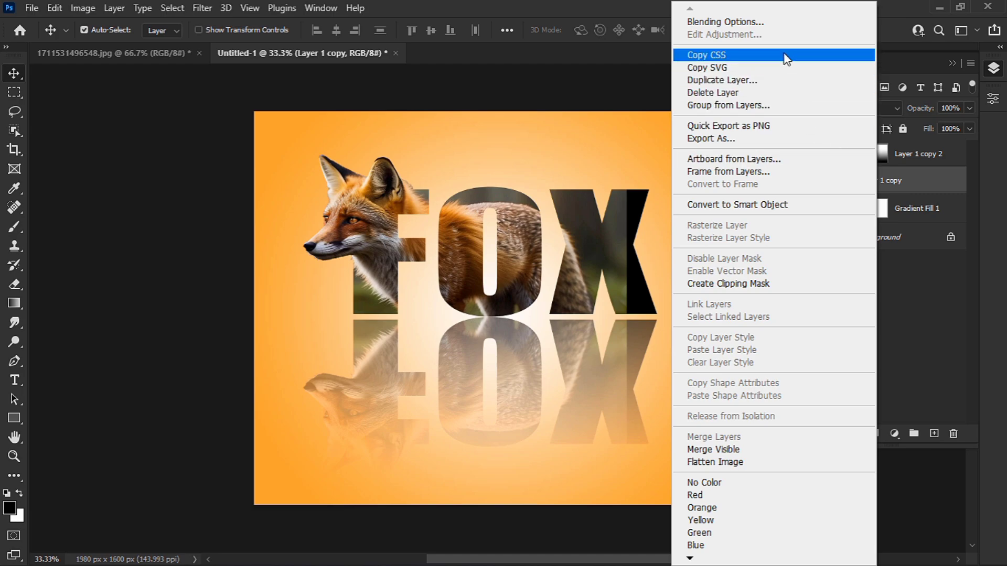
click(773, 24)
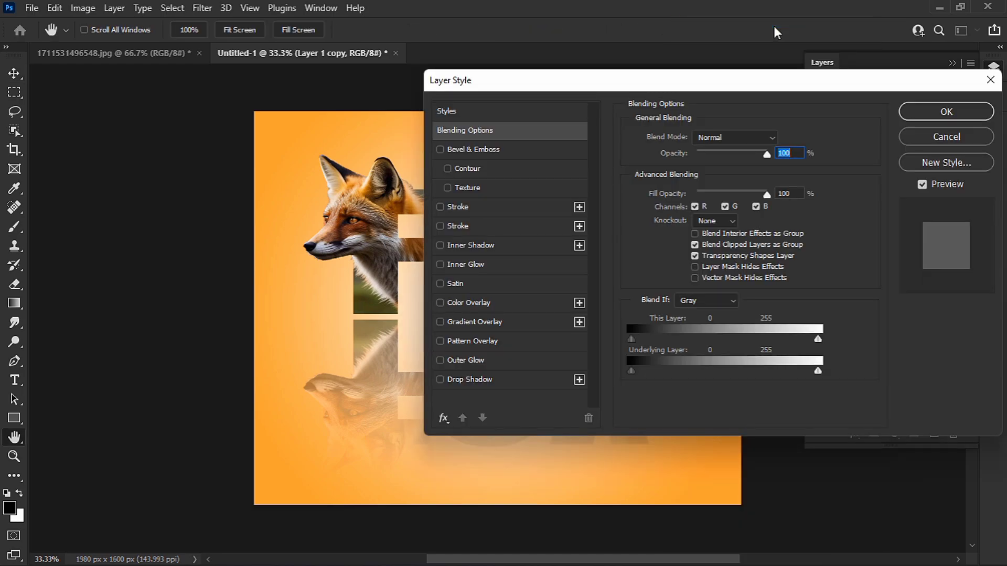
click(547, 388)
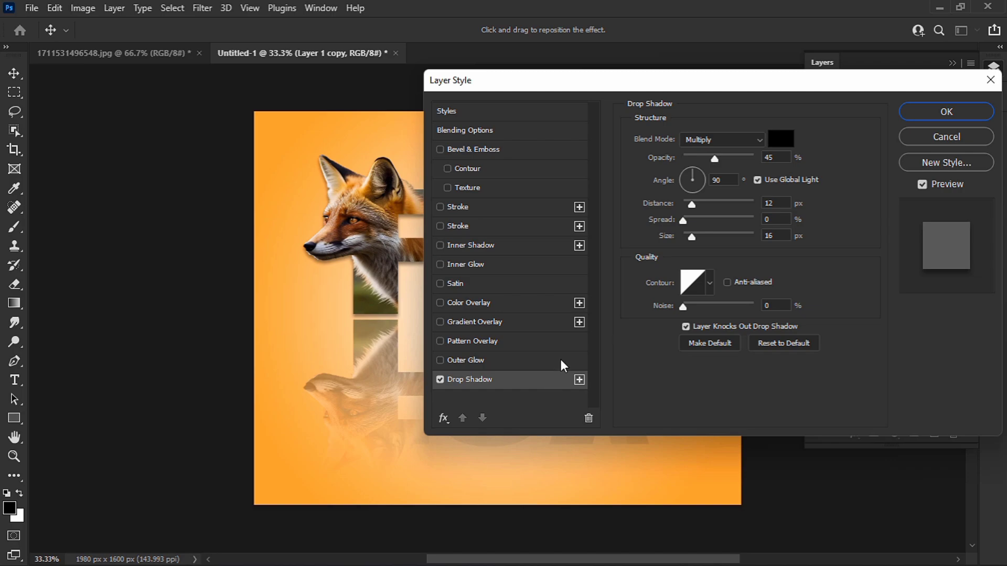
- Set the drop shadow to 63% opacity, 14 px distance and 18 px size, and apply it
drag(719, 156, 720, 157)
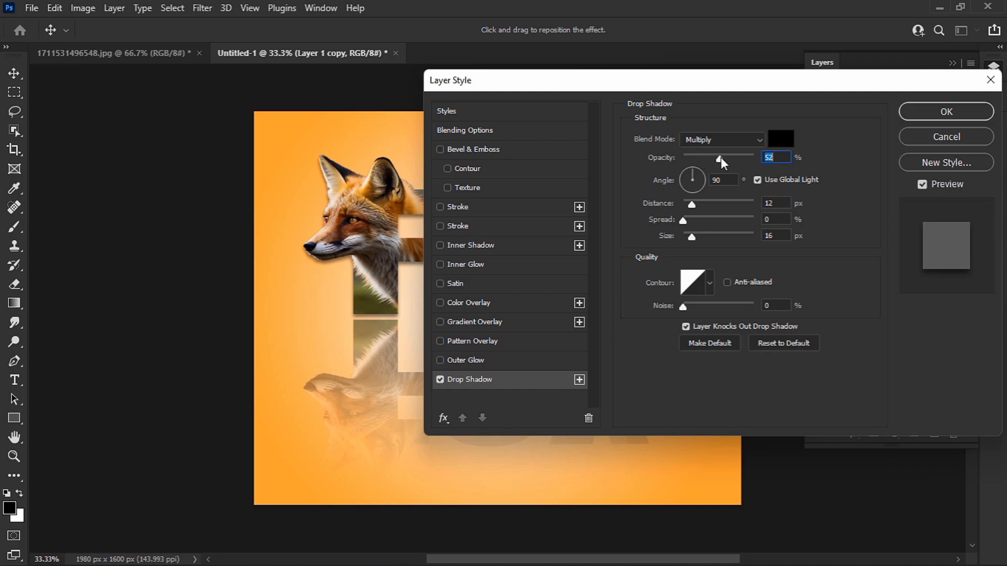
click(692, 238)
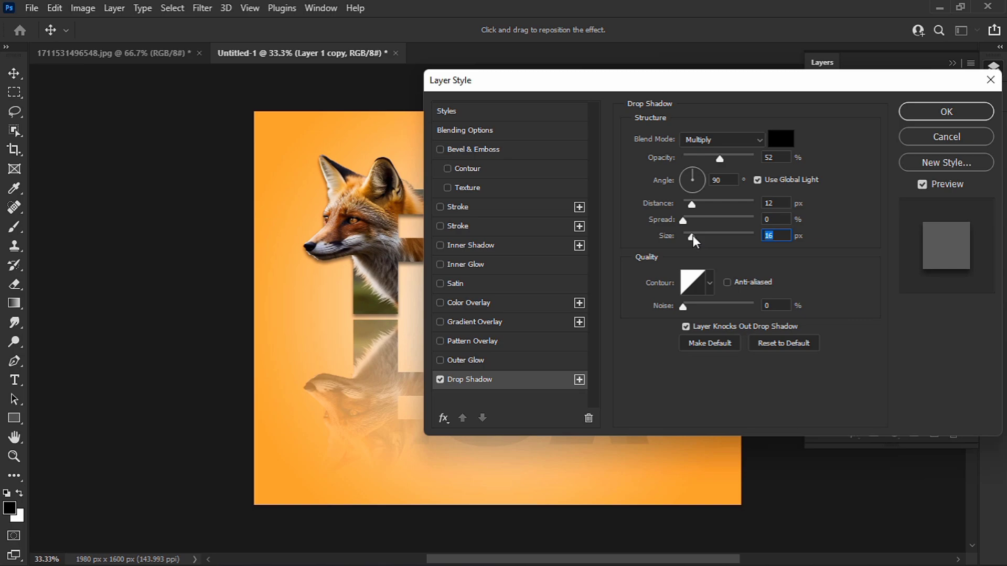
drag(691, 204, 693, 206)
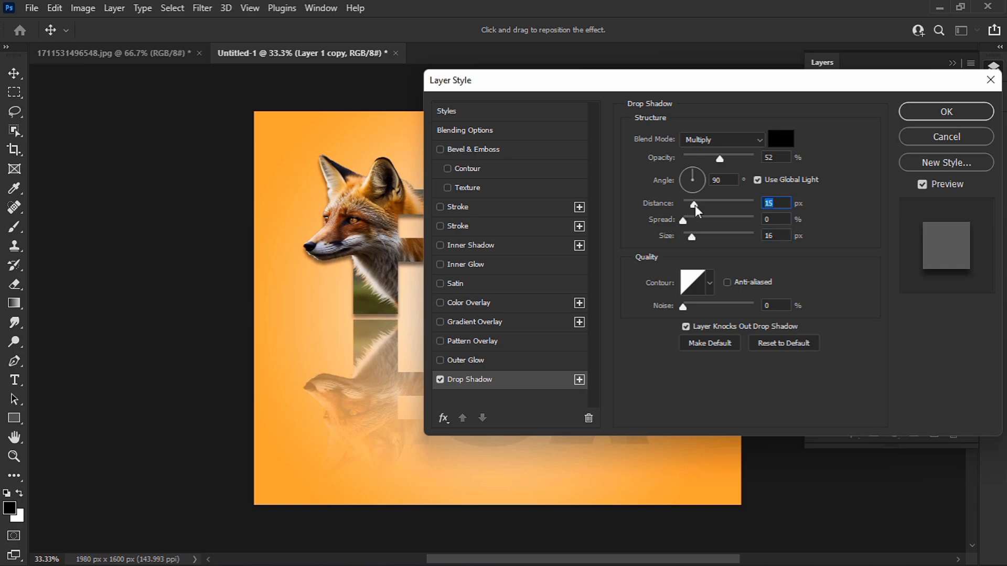
drag(718, 160, 728, 159)
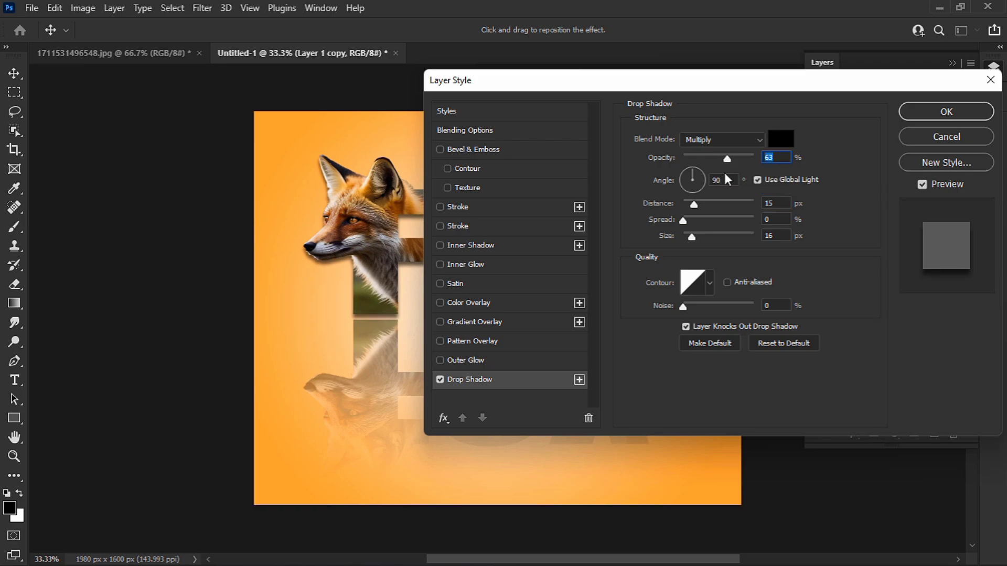
drag(691, 237, 693, 237)
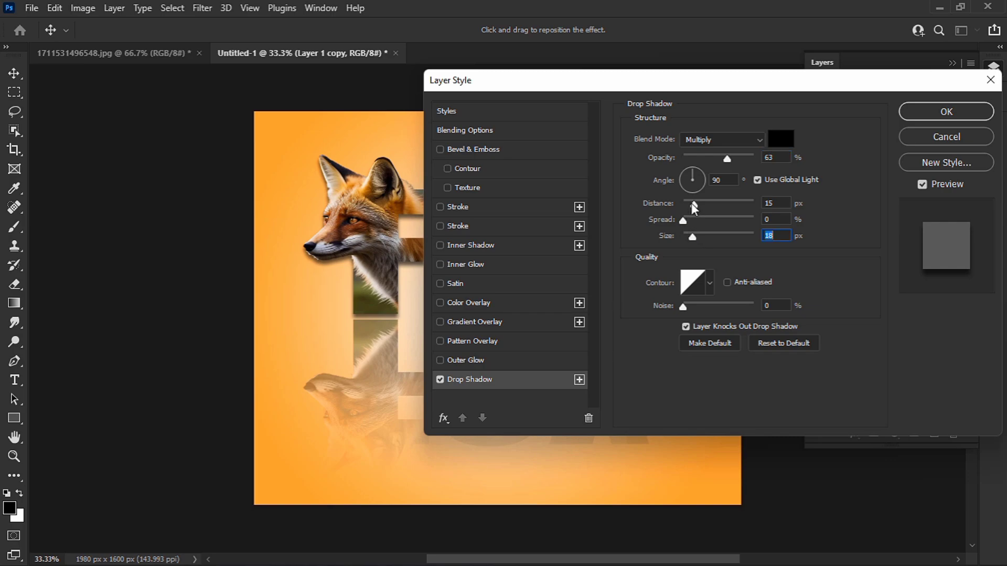
drag(691, 203, 694, 202)
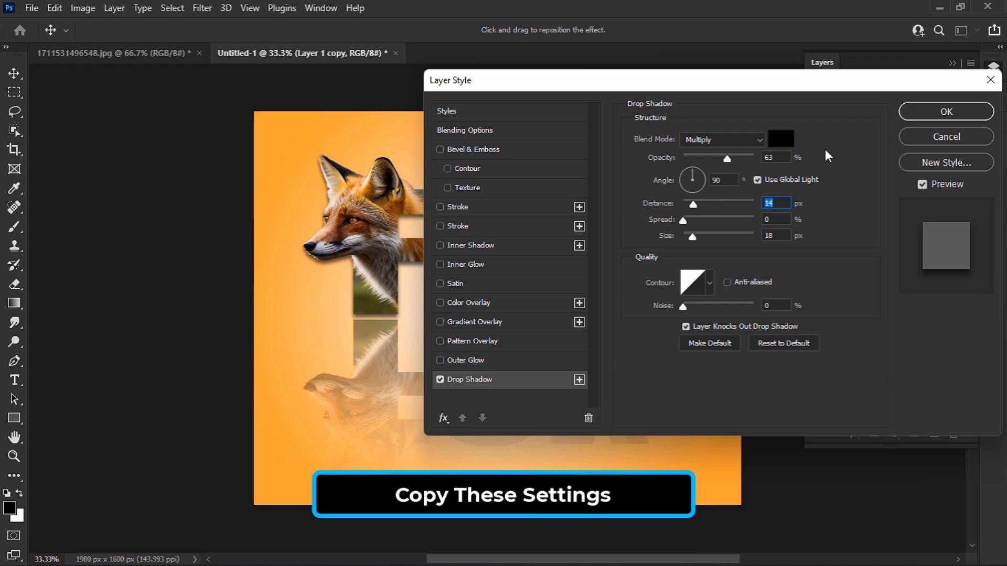
click(911, 111)
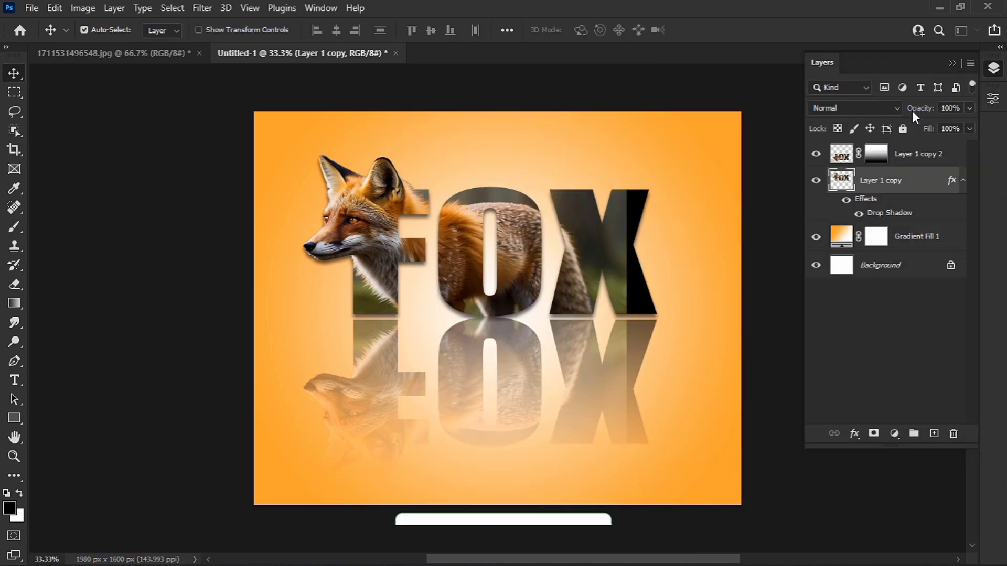